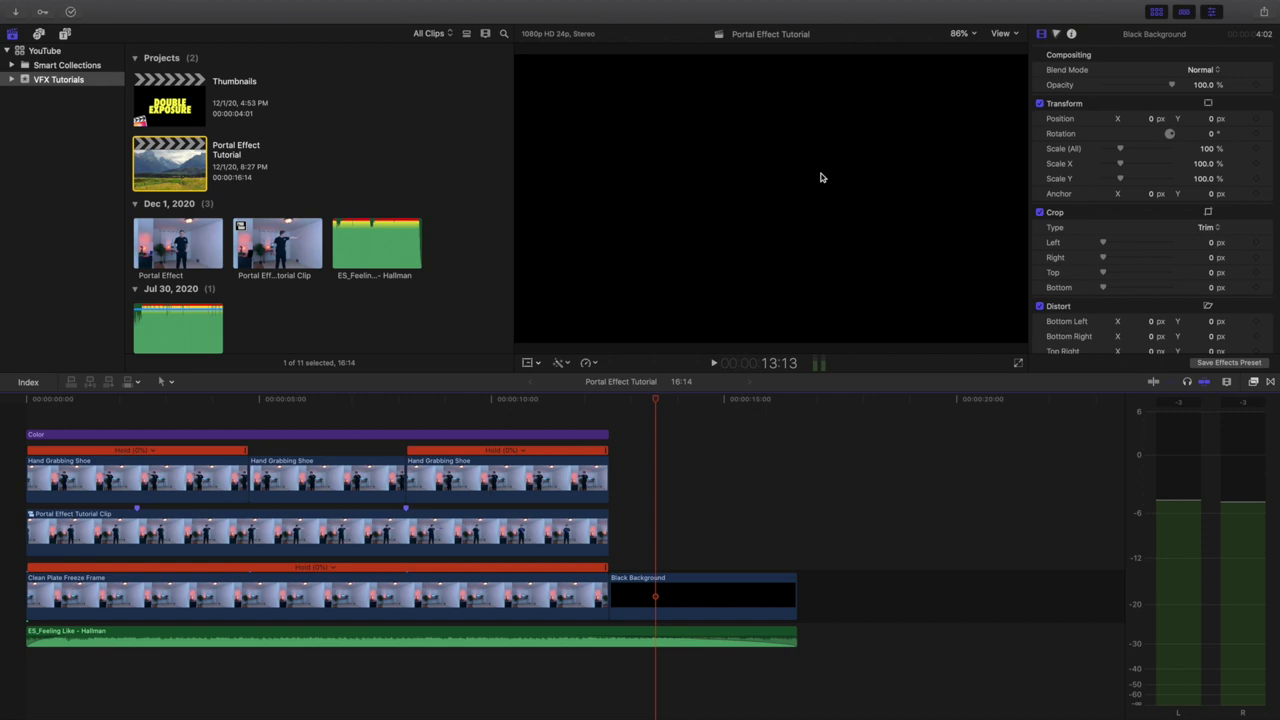
Step: Inspect the Color Wheels 1 correction on the Color adjustment layer, with the playhead at the start of the project
{"action": "left_click", "coordinate": [5, 418]}
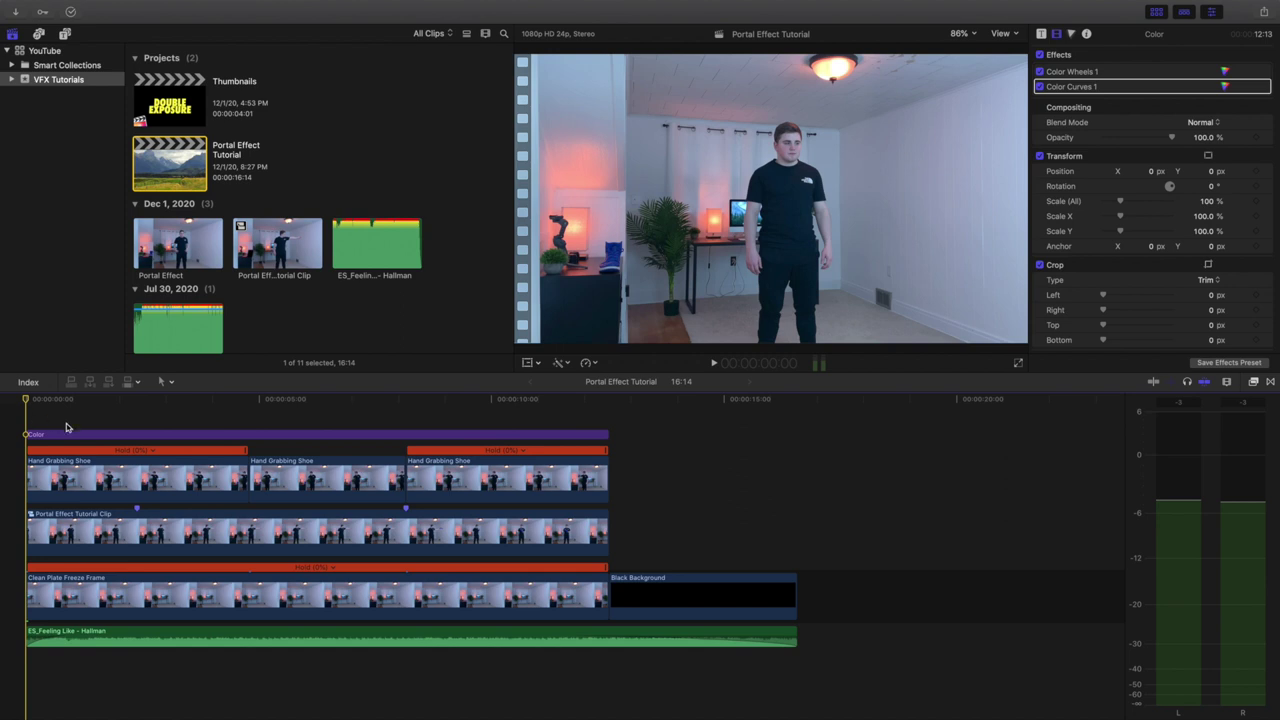
{"action": "left_click", "coordinate": [116, 436]}
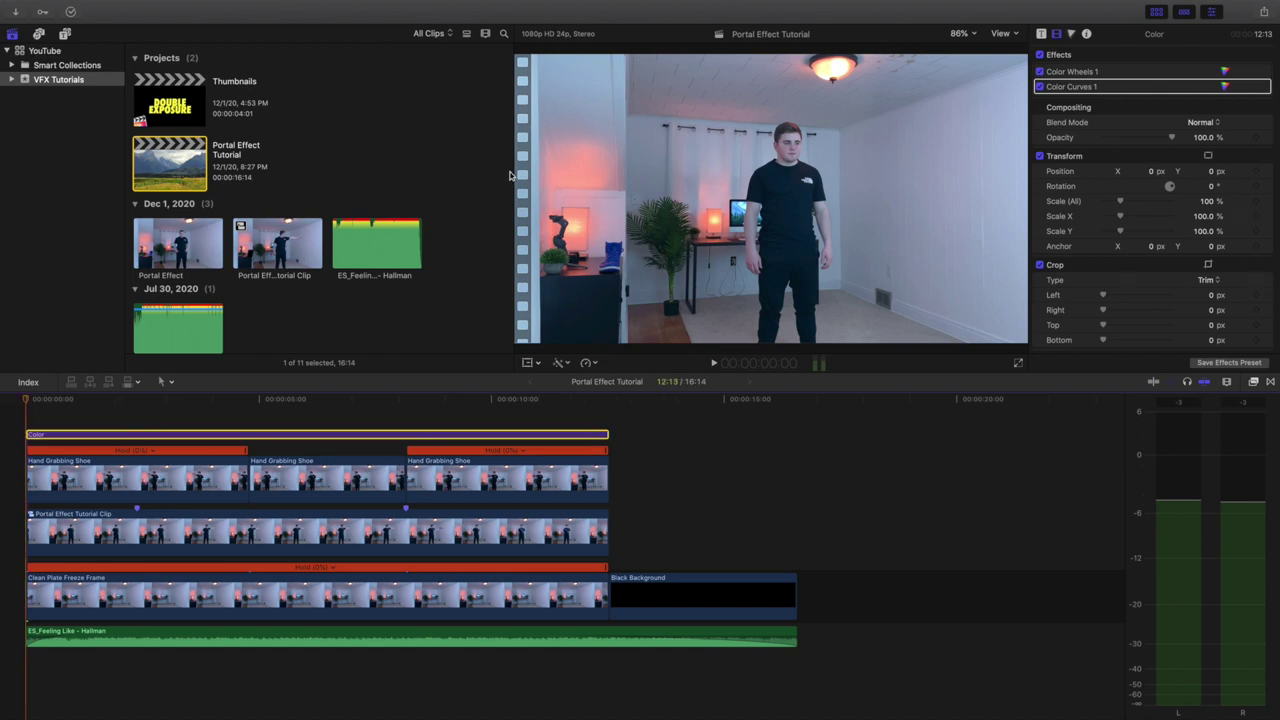
{"action": "left_click", "coordinate": [1071, 34]}
{"action": "left_click", "coordinate": [1070, 54]}
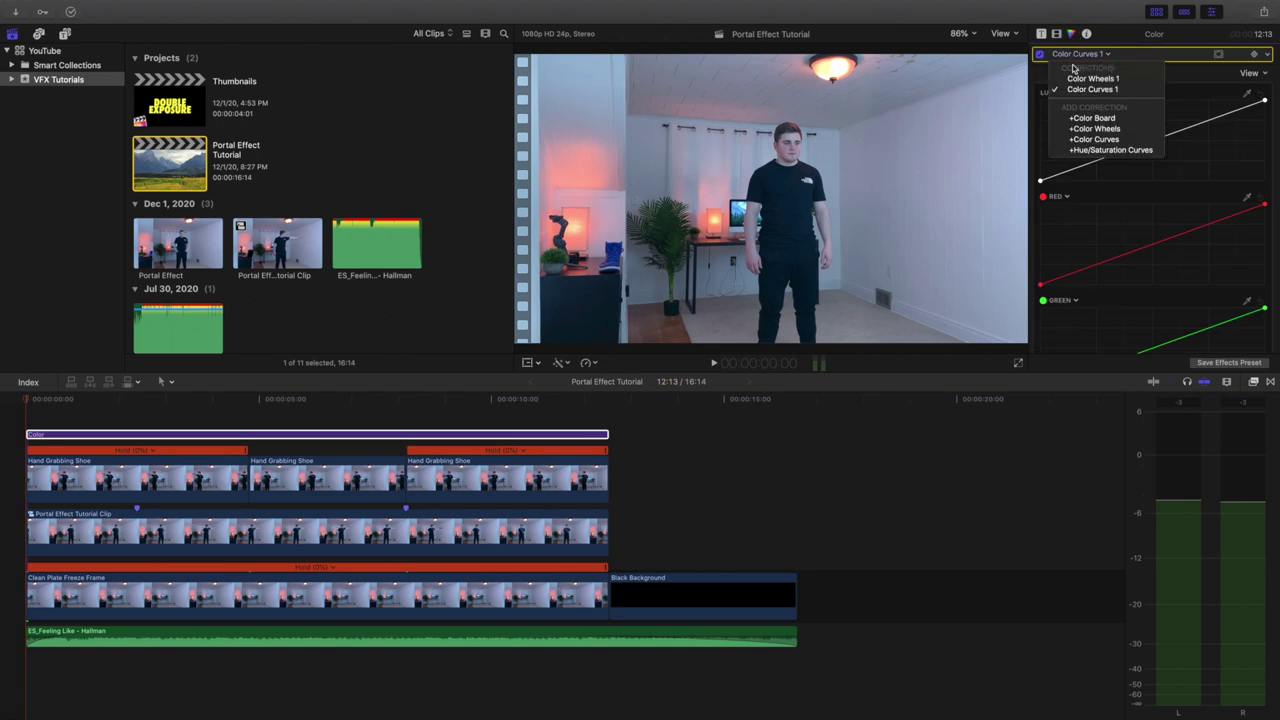
{"action": "left_click", "coordinate": [1075, 84]}
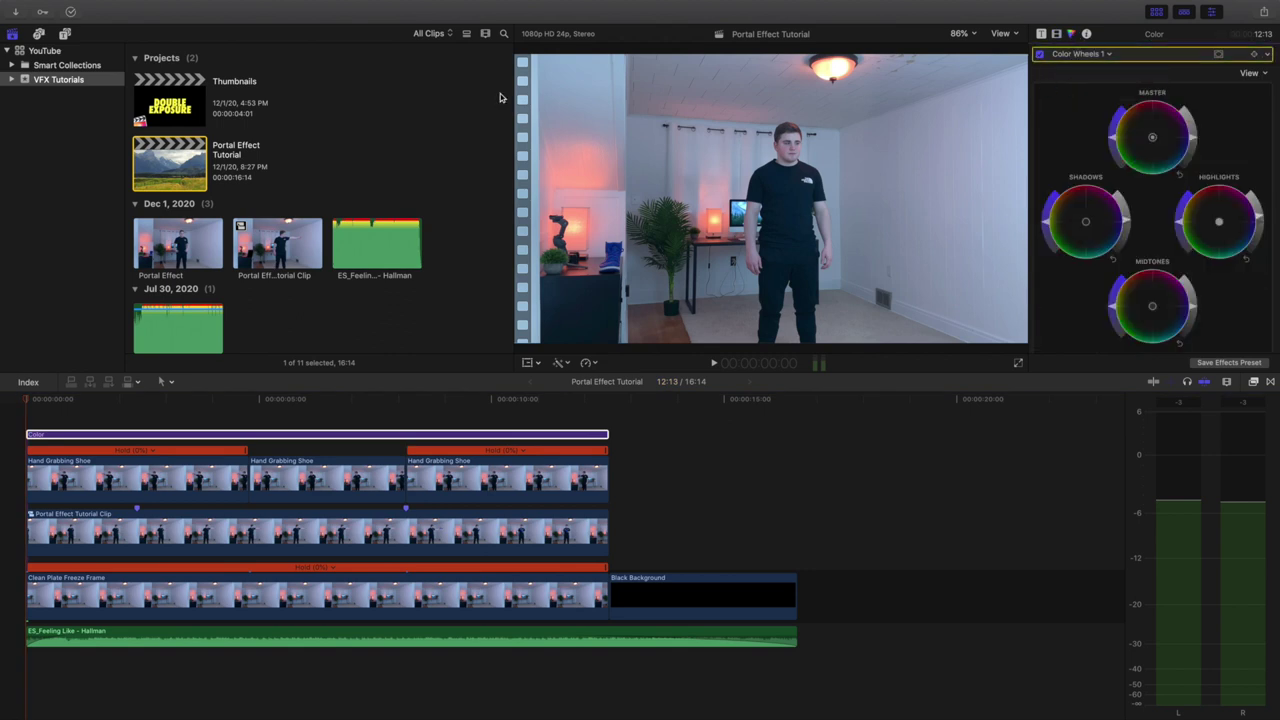
Step: View the Adjustment Layer titles, then return to the library's clips and the start of the project timeline
{"action": "left_click", "coordinate": [65, 35]}
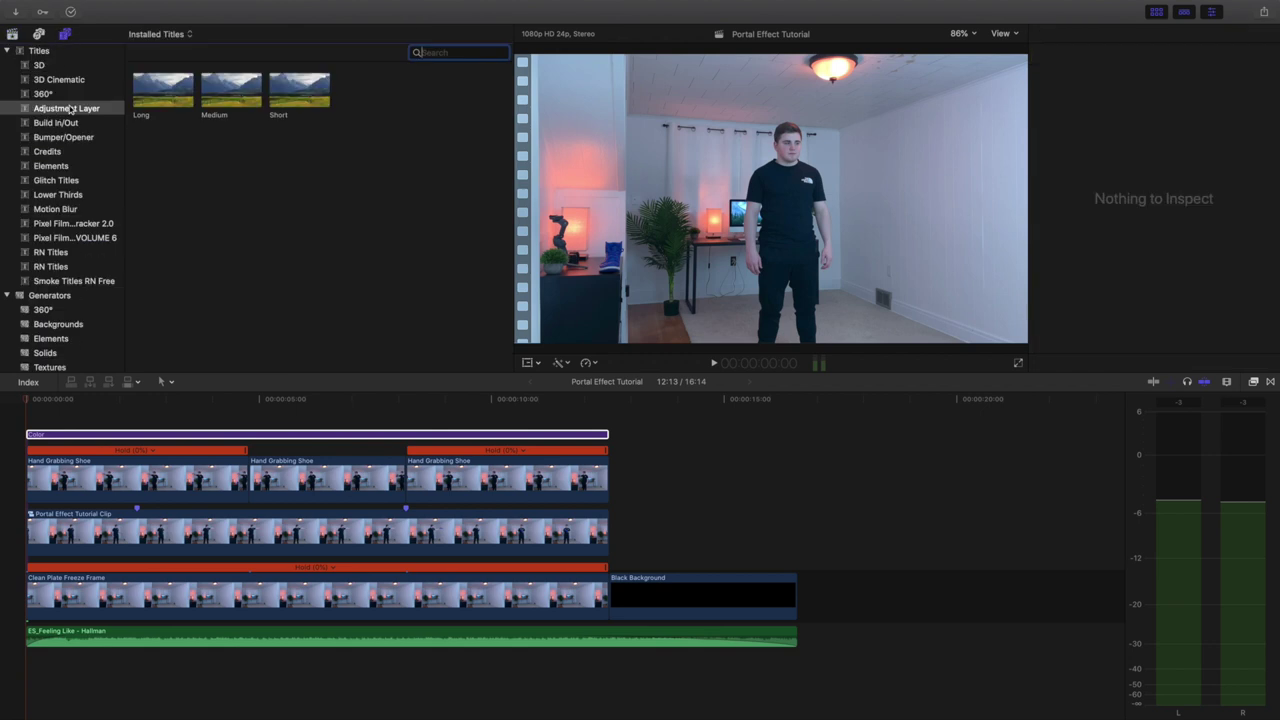
{"action": "left_click", "coordinate": [12, 35]}
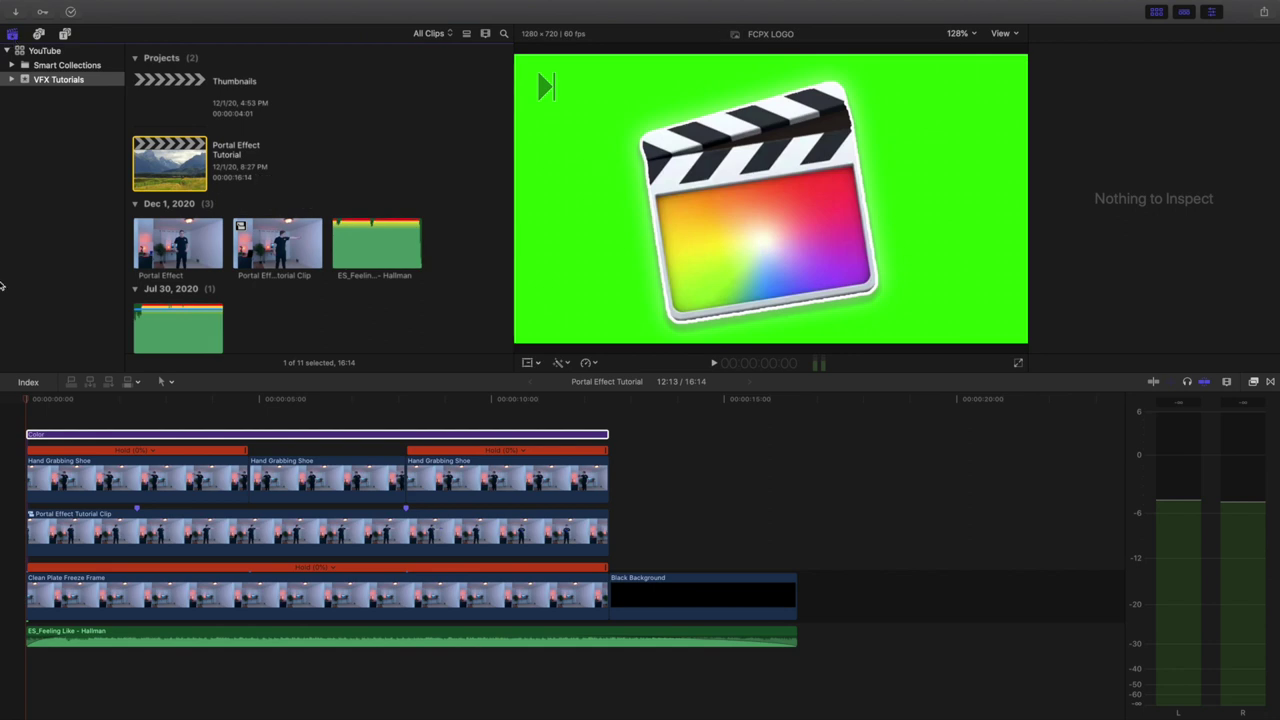
{"action": "left_click", "coordinate": [27, 411]}
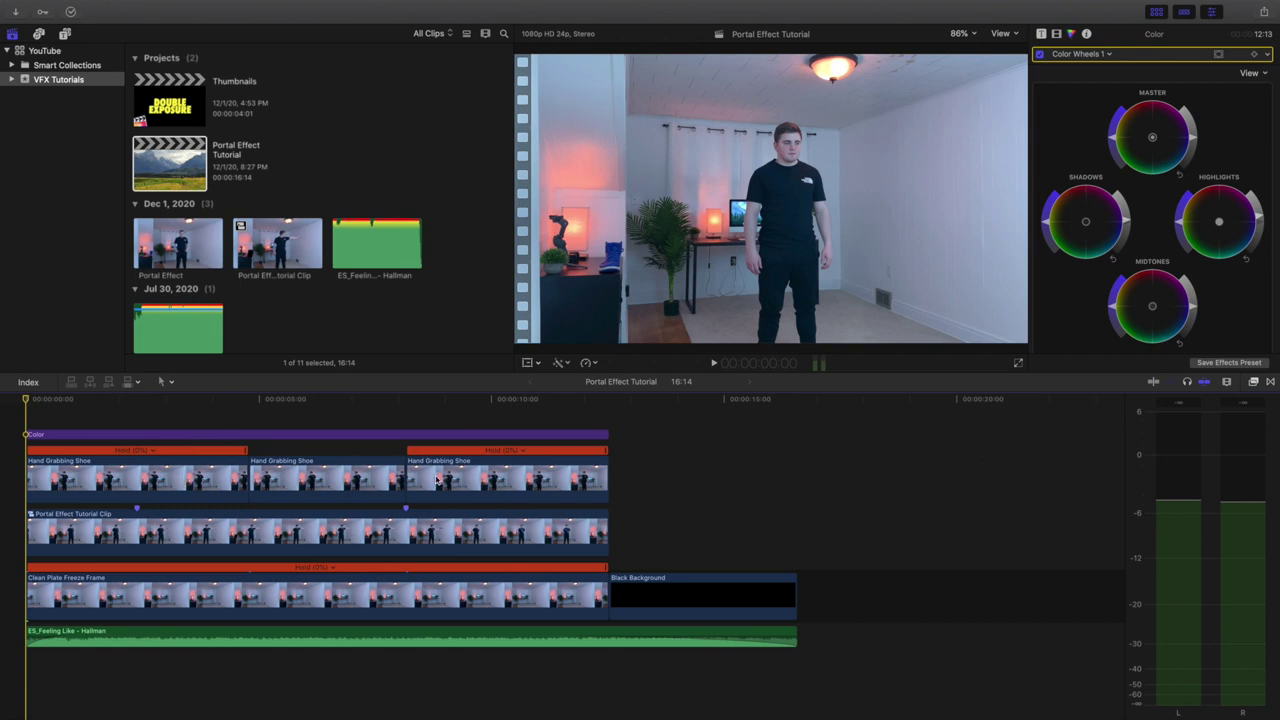
Step: Preview the middle Hand Grabbing Shoe clip by playing it from its beginning
{"action": "left_click", "coordinate": [288, 416]}
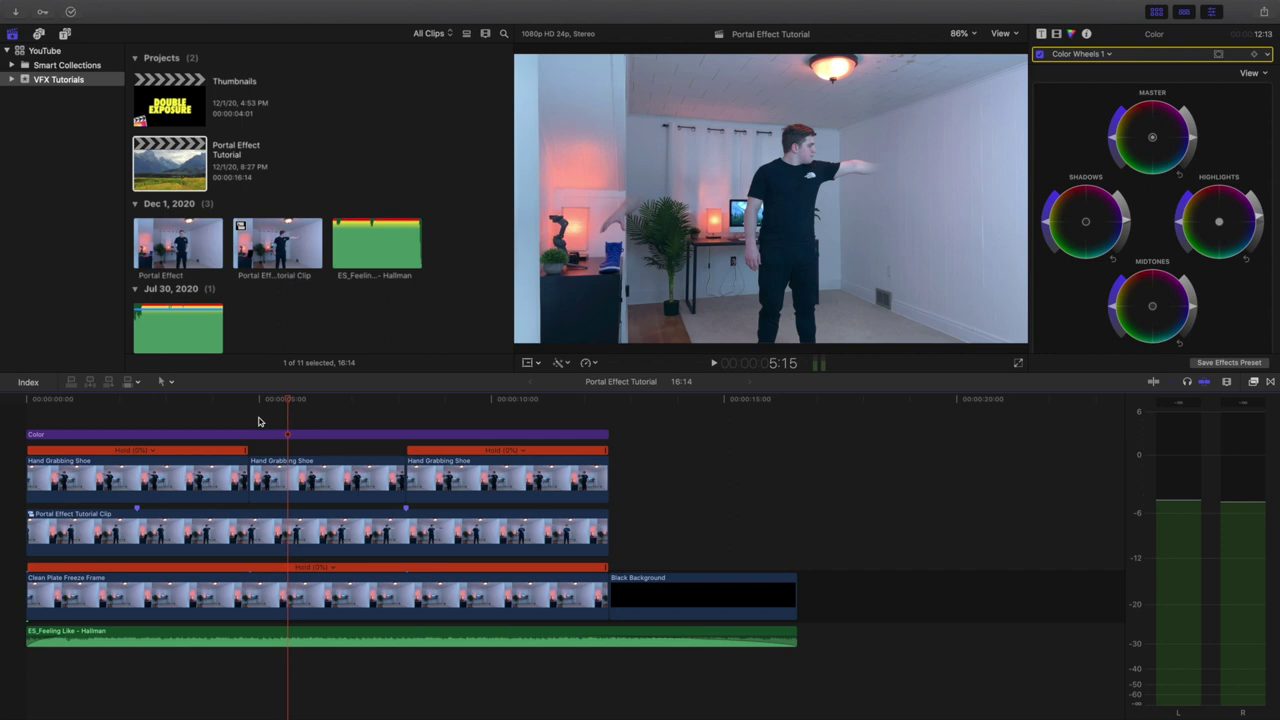
{"action": "left_click", "coordinate": [253, 418]}
{"action": "left_click", "coordinate": [316, 488]}
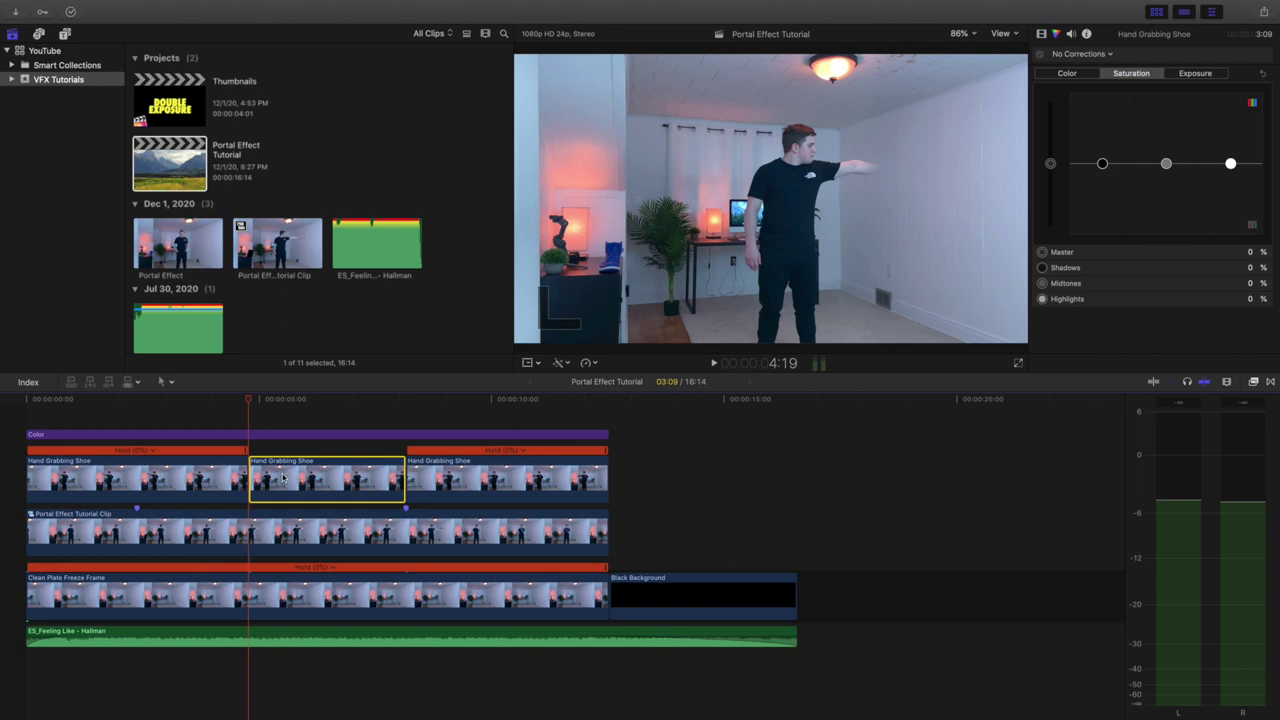
{"action": "key", "text": "space"}
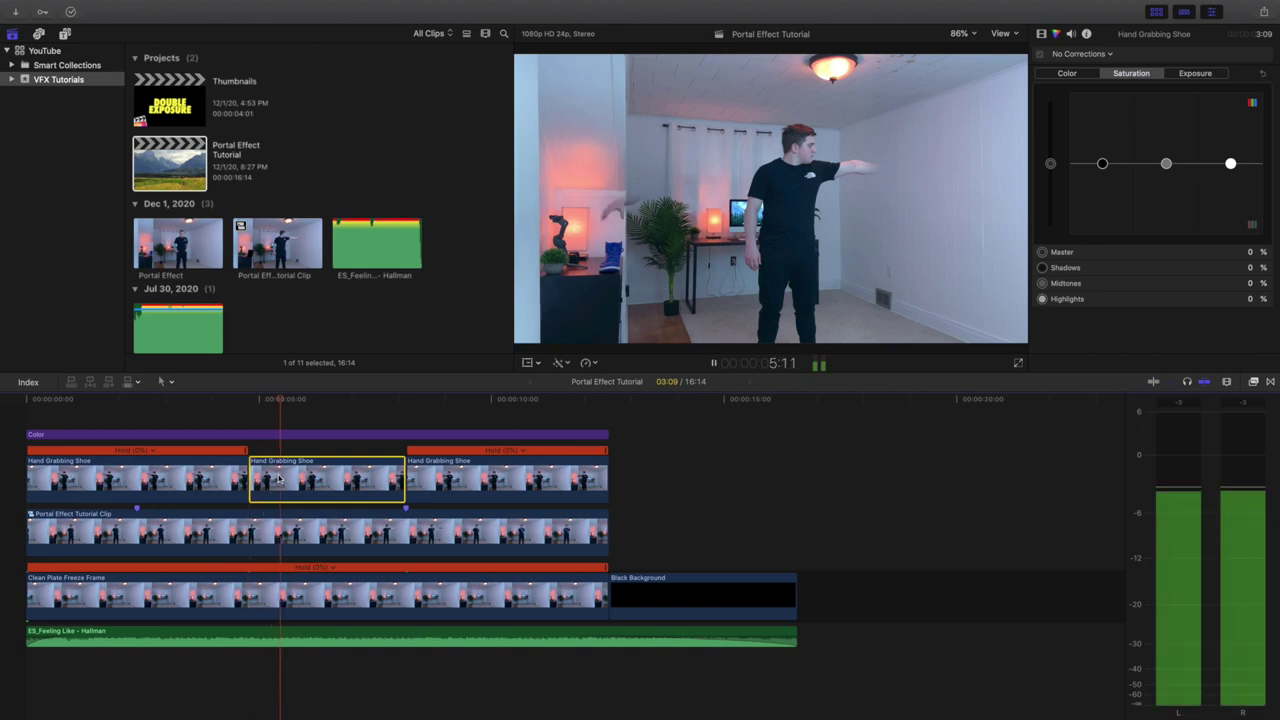
{"action": "key", "text": "space"}
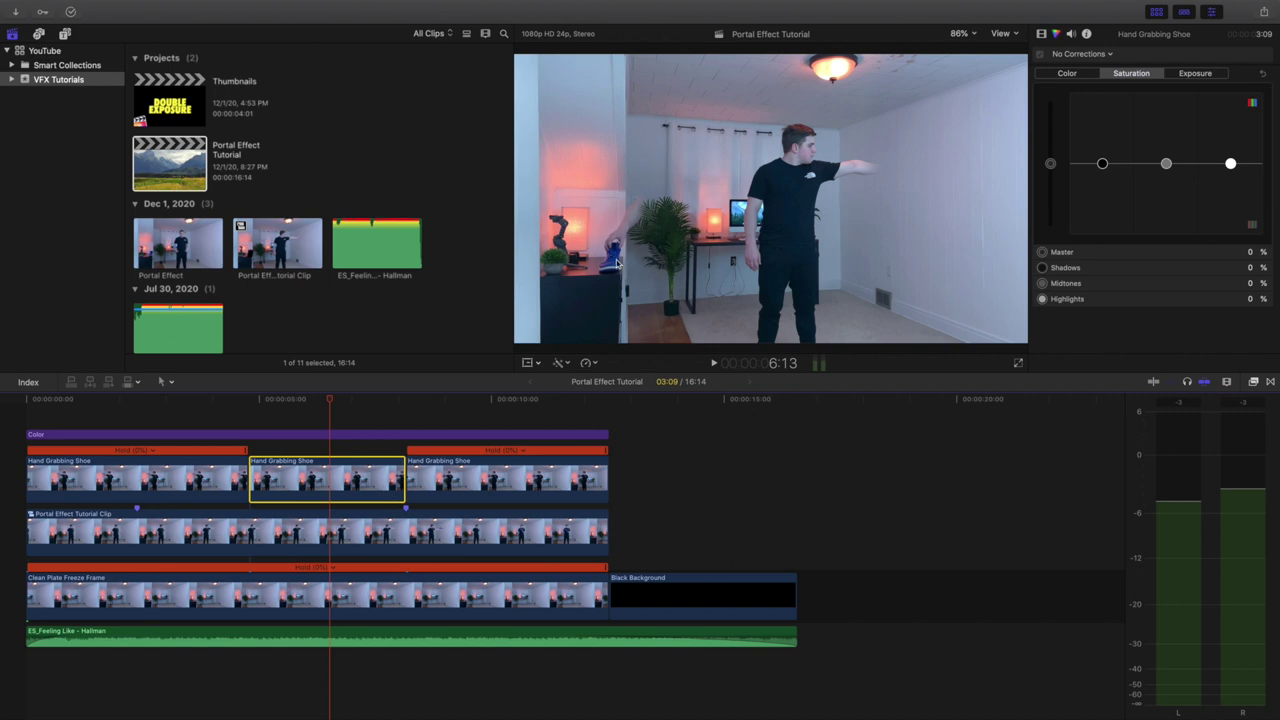
Step: Examine the held Hand Grabbing Shoe clips before and after the middle one, checking the frames at both cuts
{"action": "left_click", "coordinate": [405, 413]}
{"action": "left_click", "coordinate": [428, 470]}
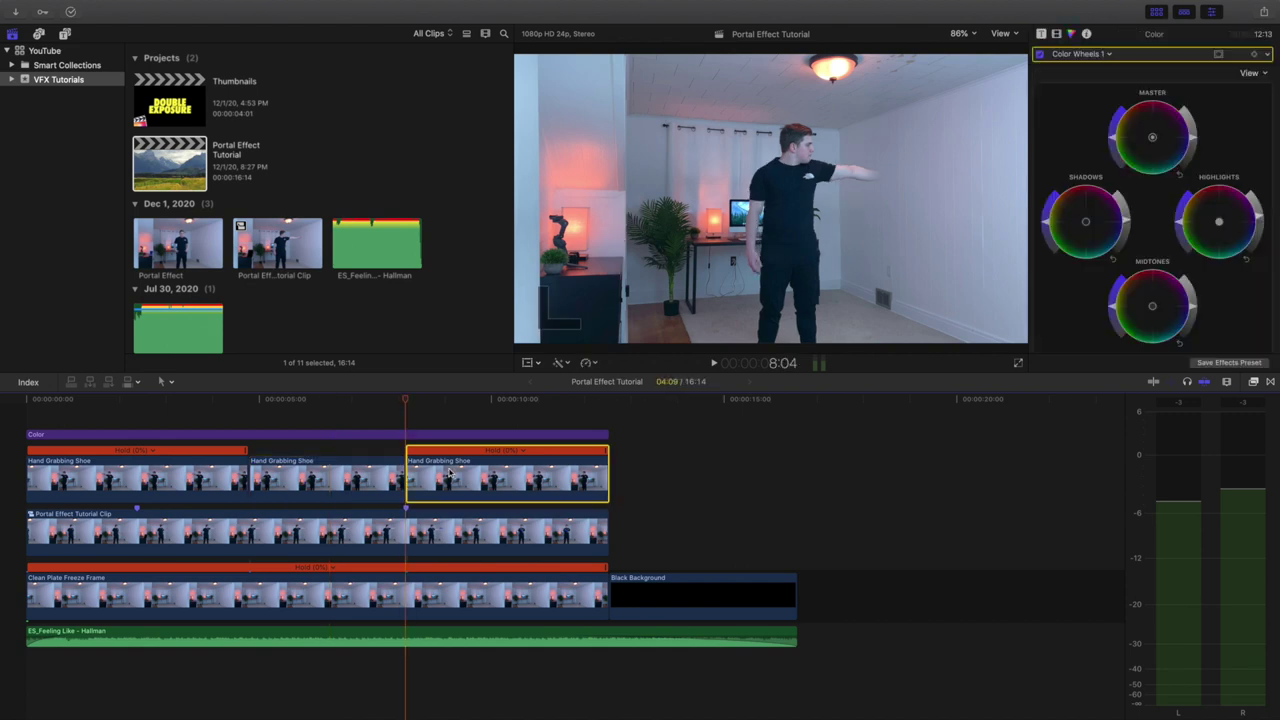
{"action": "left_click", "coordinate": [250, 415]}
{"action": "left_click", "coordinate": [210, 481]}
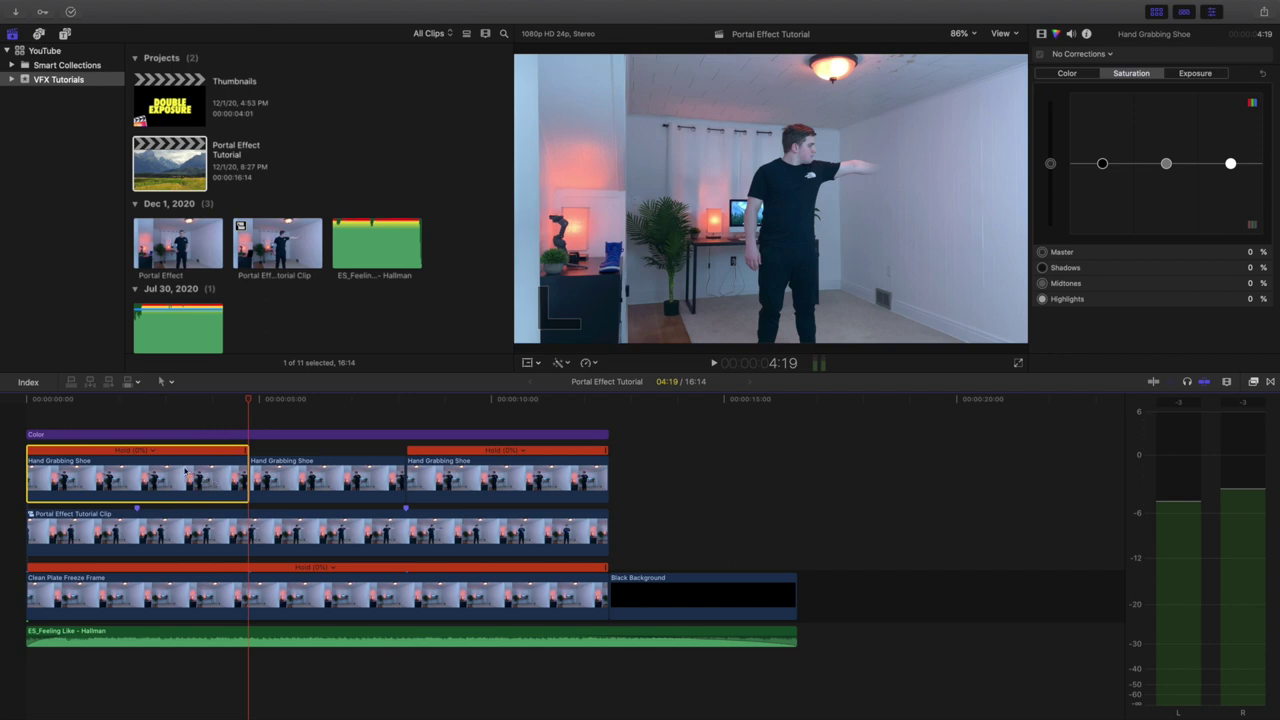
{"action": "left_click", "coordinate": [249, 434]}
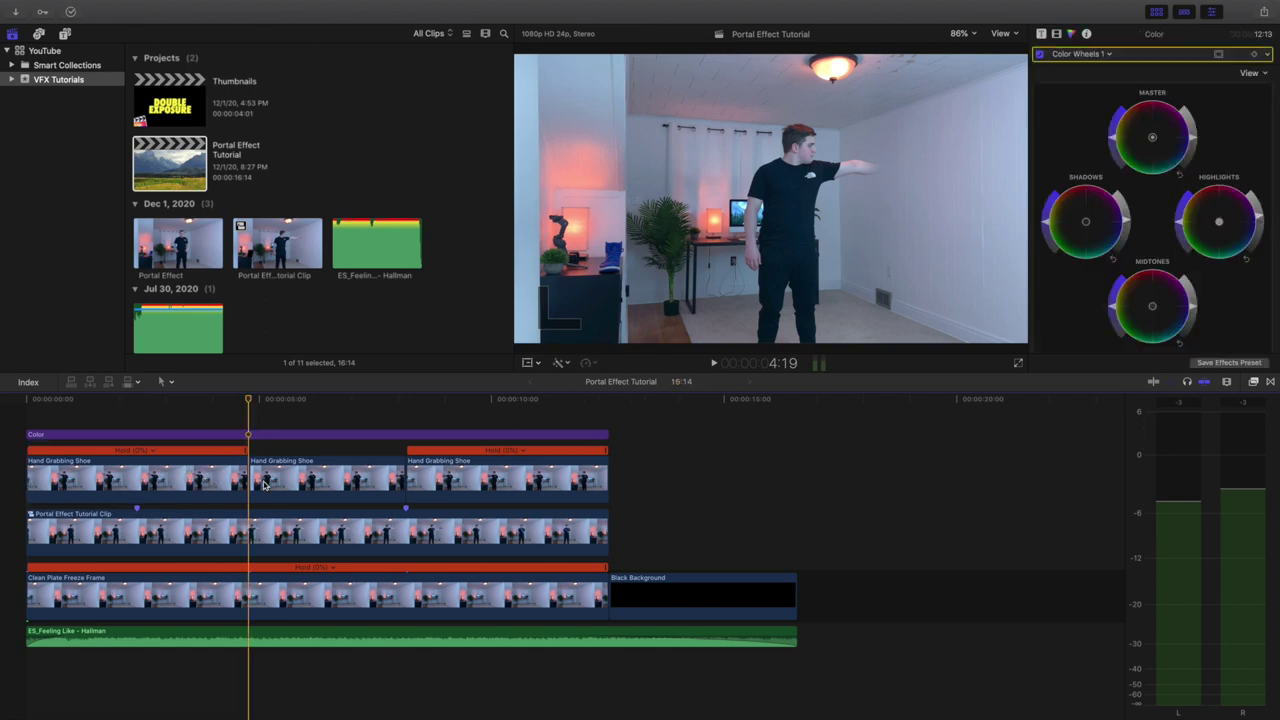
{"action": "left_click", "coordinate": [447, 479]}
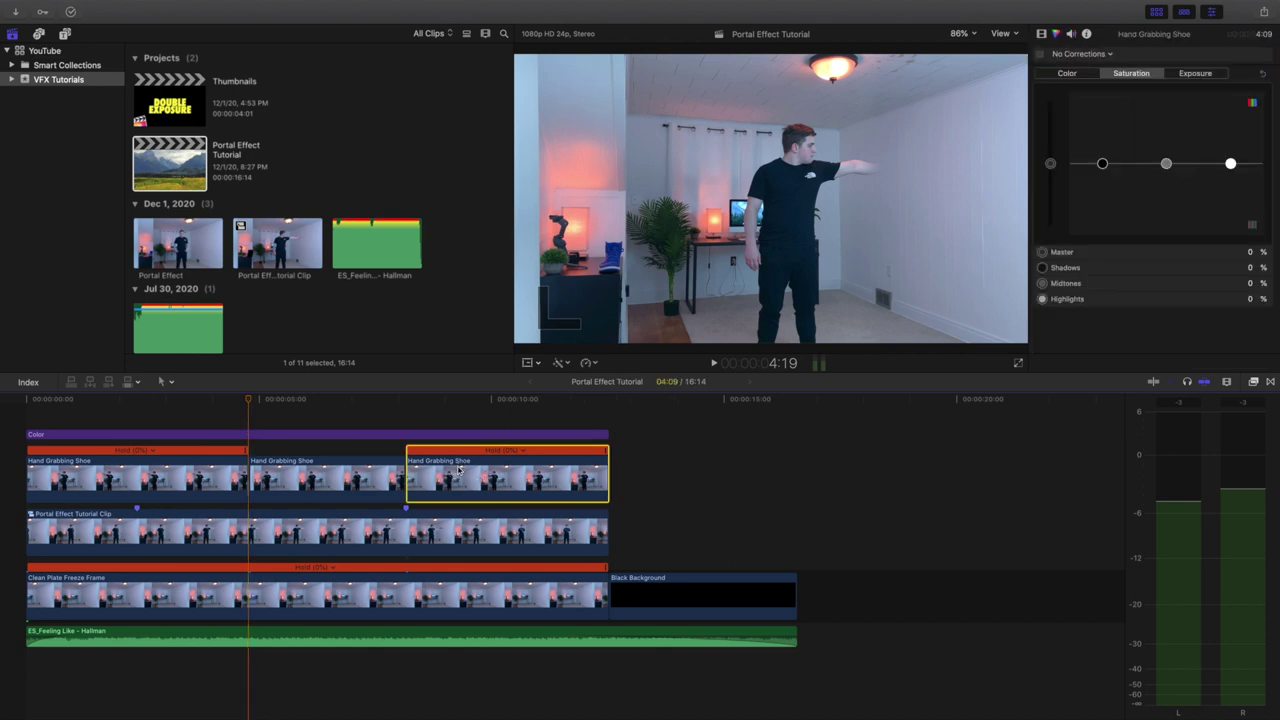
Step: Check the end of the middle Hand Grabbing Shoe clip, then inspect the first held clip at 3:21
{"action": "left_click", "coordinate": [404, 415]}
{"action": "left_click", "coordinate": [404, 415]}
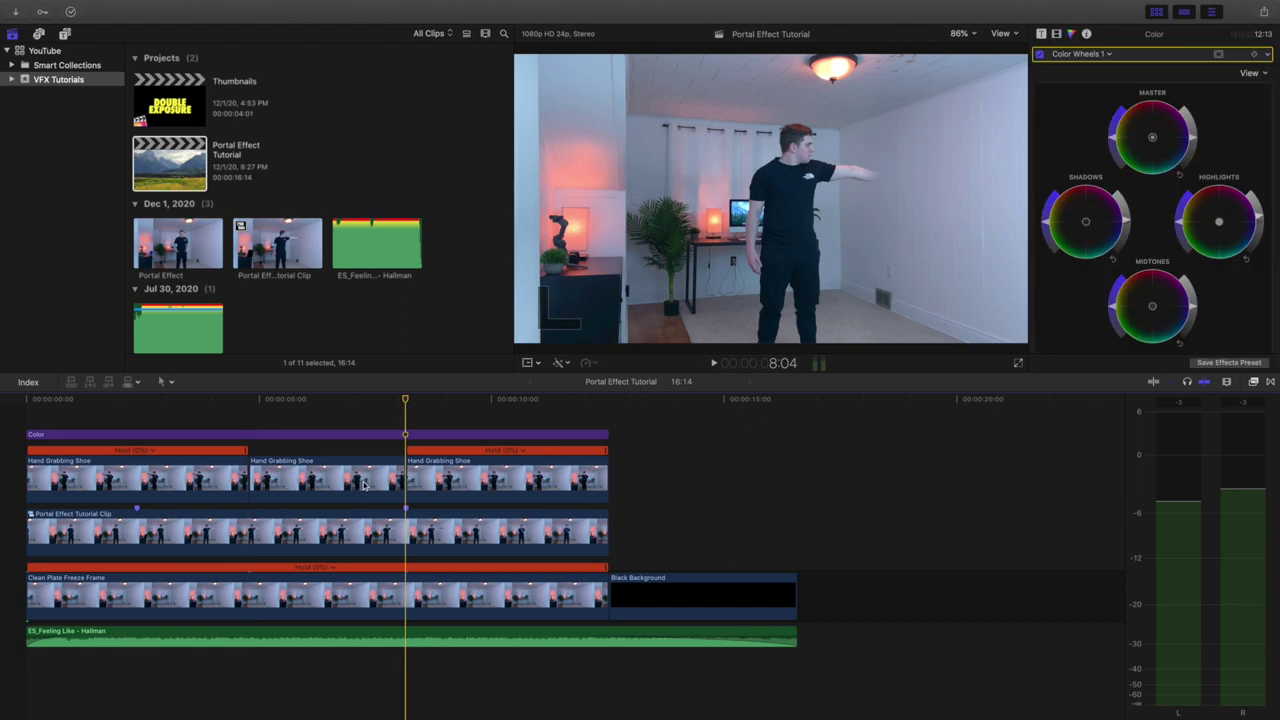
{"action": "left_click", "coordinate": [342, 481]}
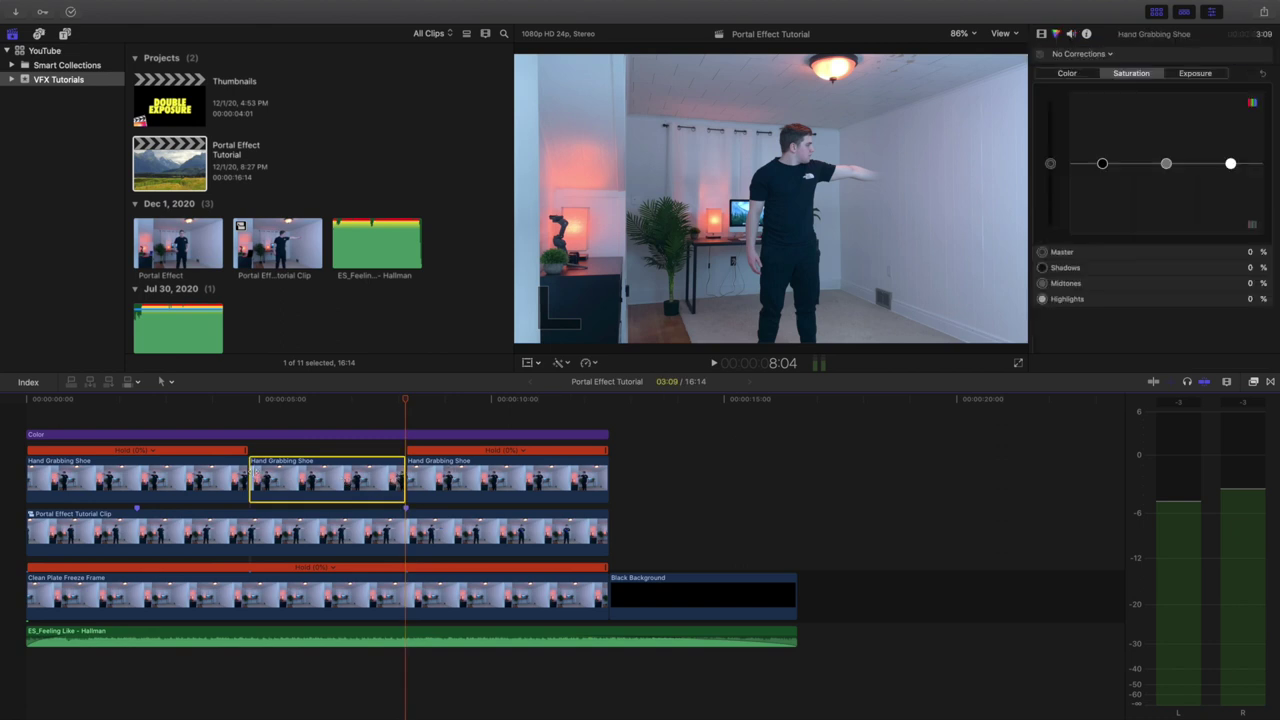
{"action": "left_click", "coordinate": [176, 479]}
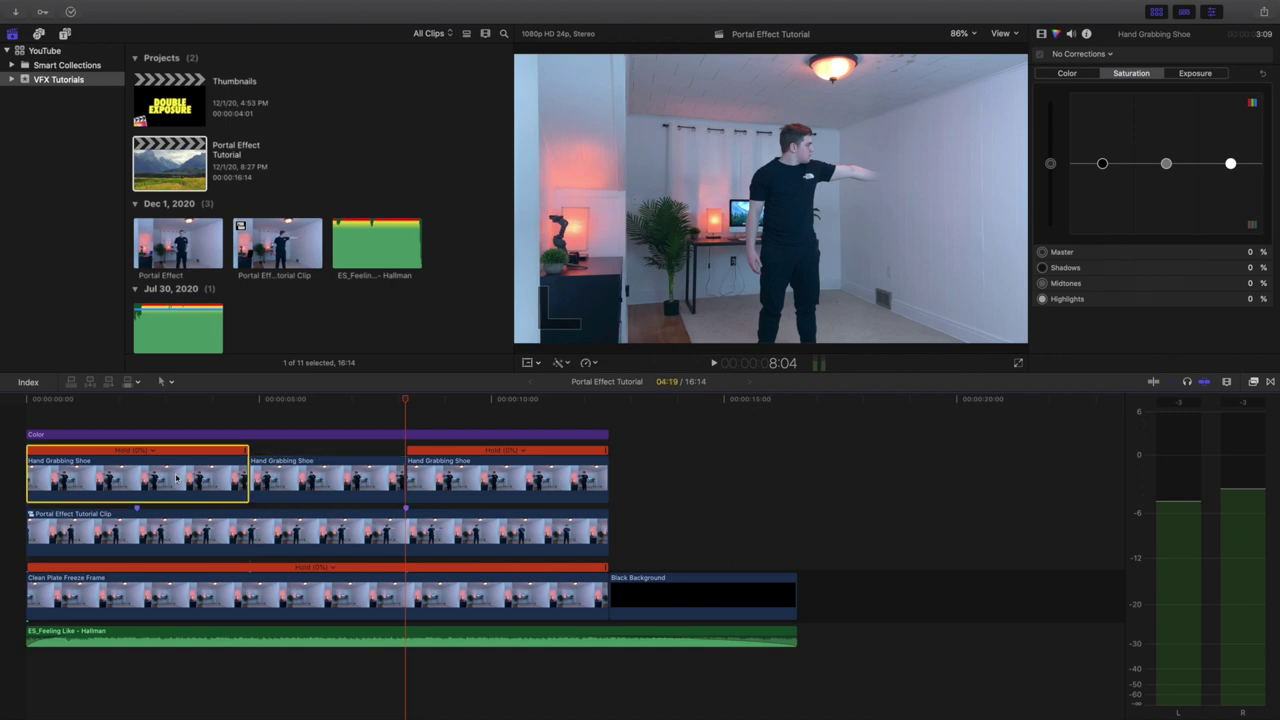
{"action": "left_click", "coordinate": [207, 420]}
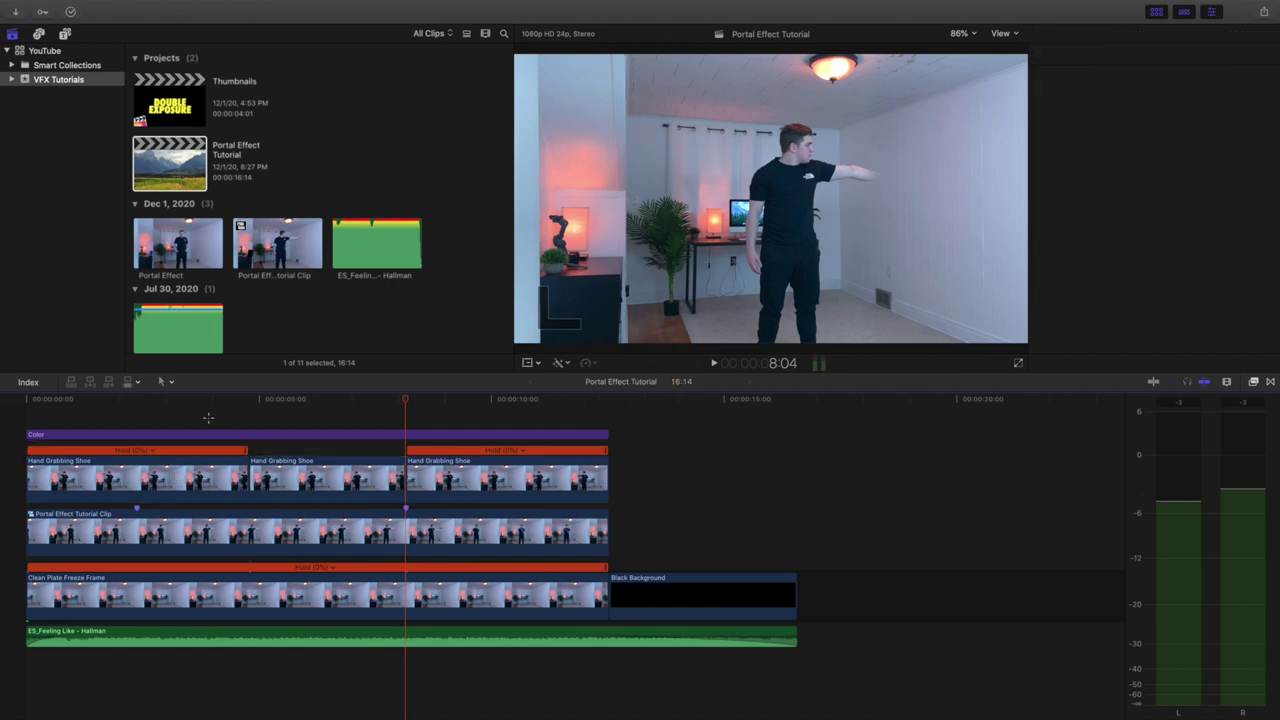
{"action": "left_click", "coordinate": [208, 480]}
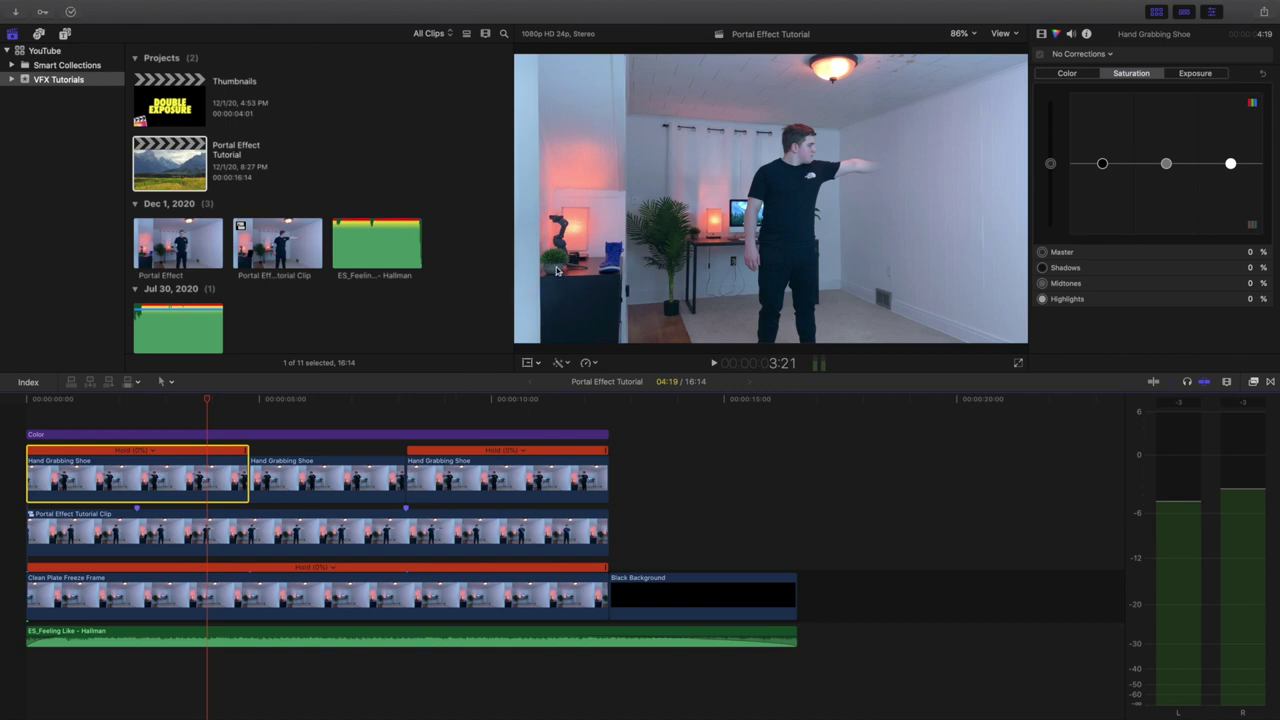
Step: Show the Draw Mask settings of the middle Hand Grabbing Shoe clip, with the playhead at 5:19
{"action": "left_click", "coordinate": [268, 545]}
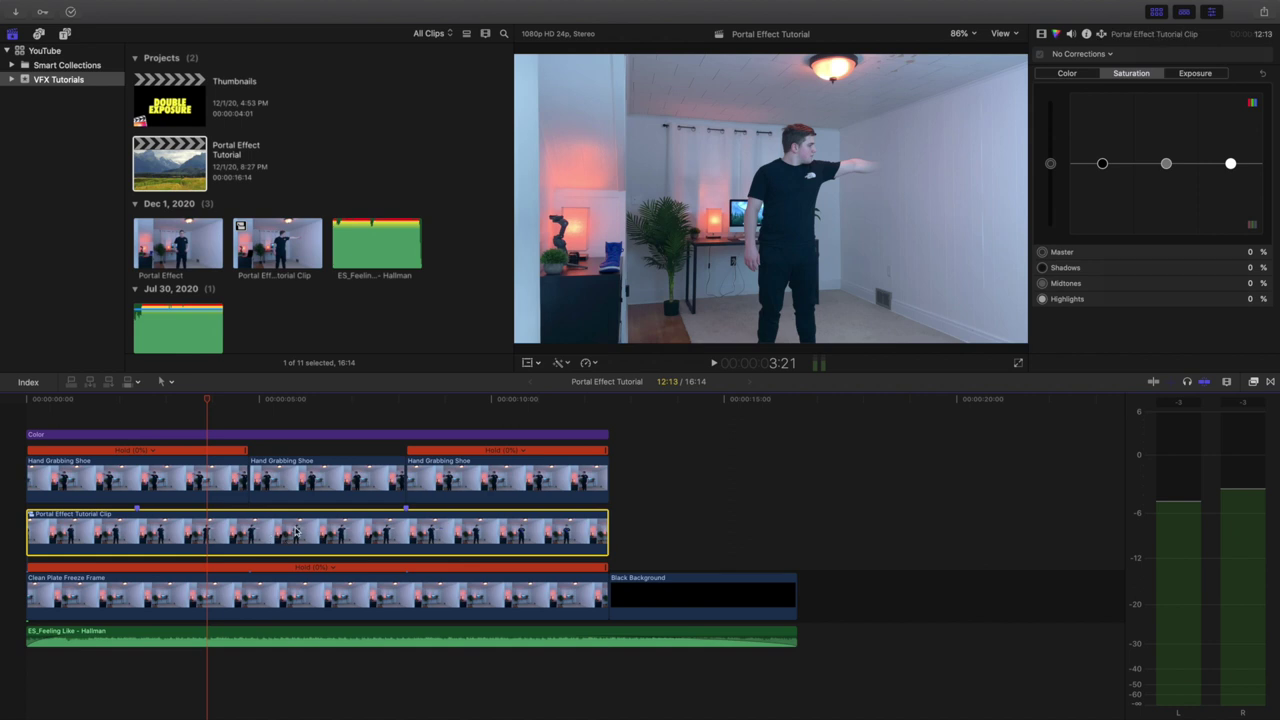
{"action": "left_click", "coordinate": [297, 413]}
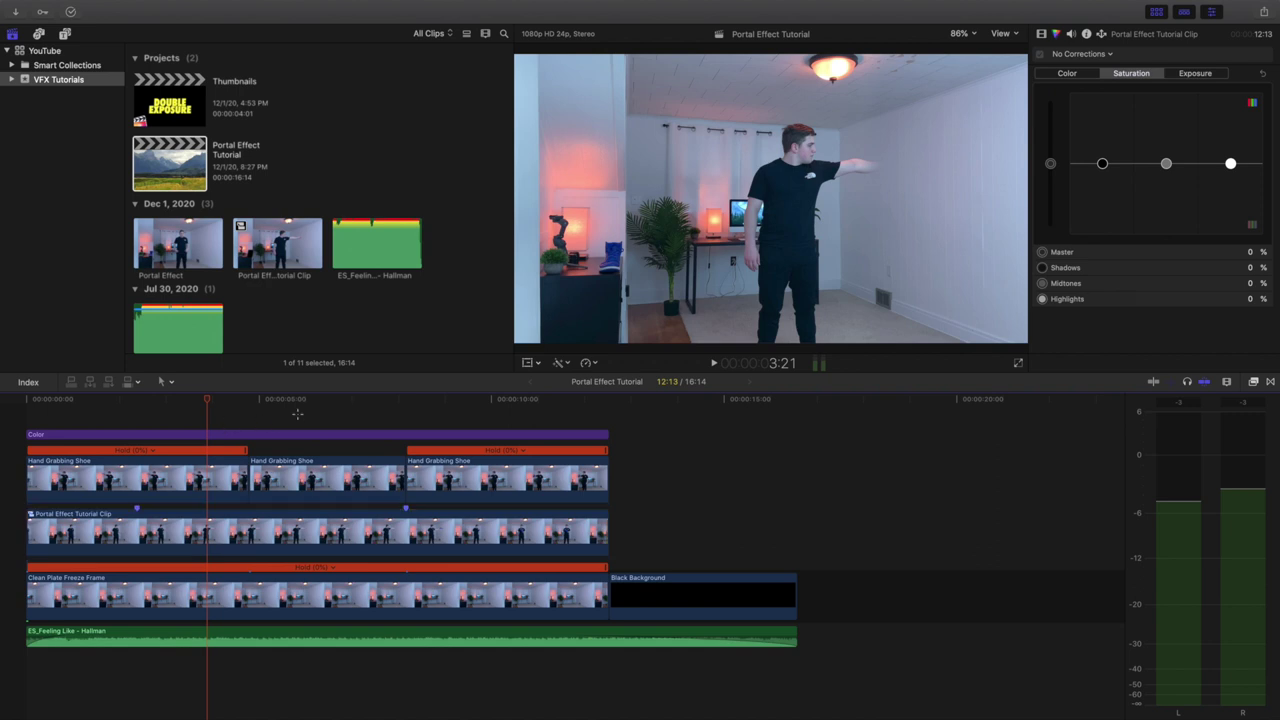
{"action": "left_click", "coordinate": [320, 490]}
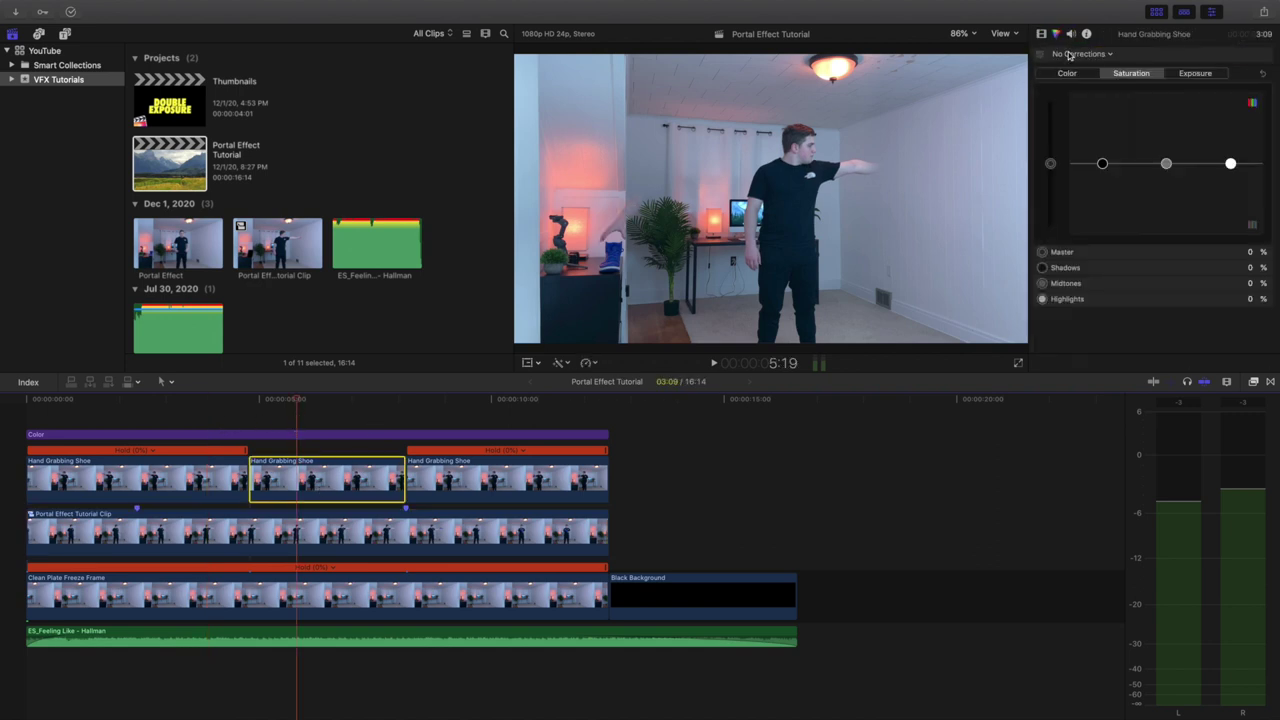
{"action": "left_click", "coordinate": [1041, 33]}
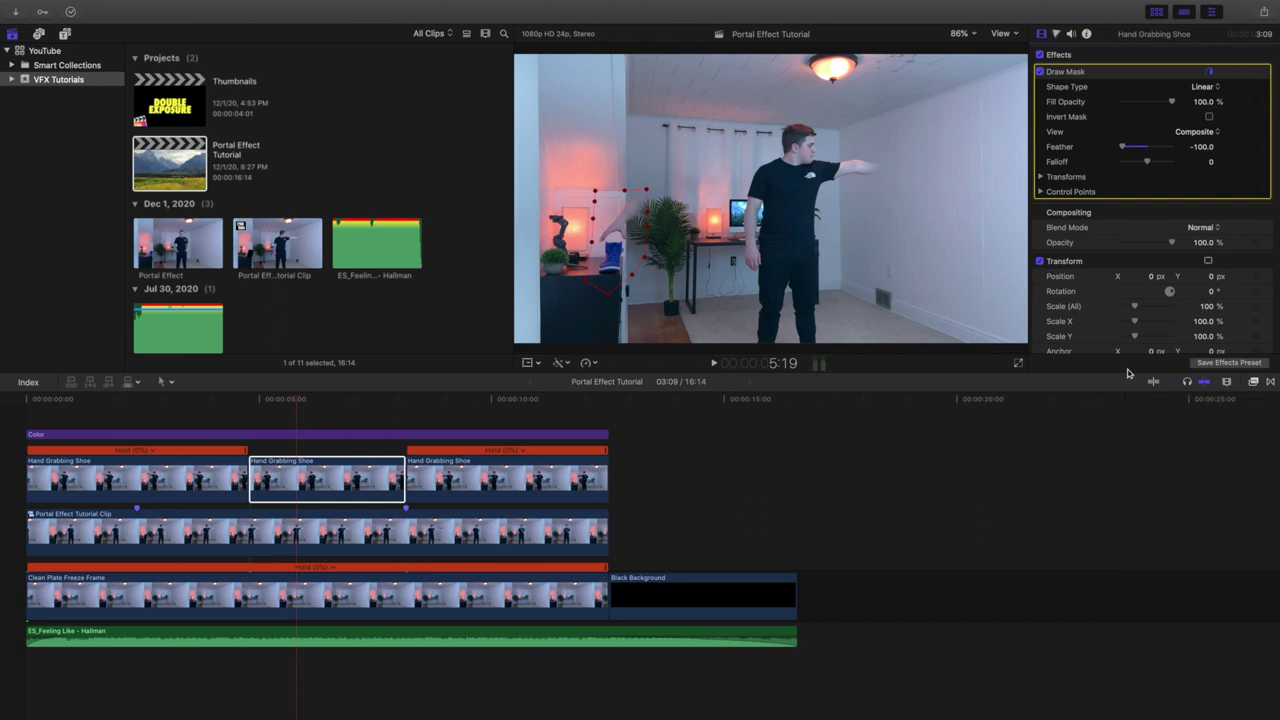
Step: Look up Draw Mask among the Masks effects, then switch the clip's mask off and on again to compare
{"action": "left_click", "coordinate": [1255, 382]}
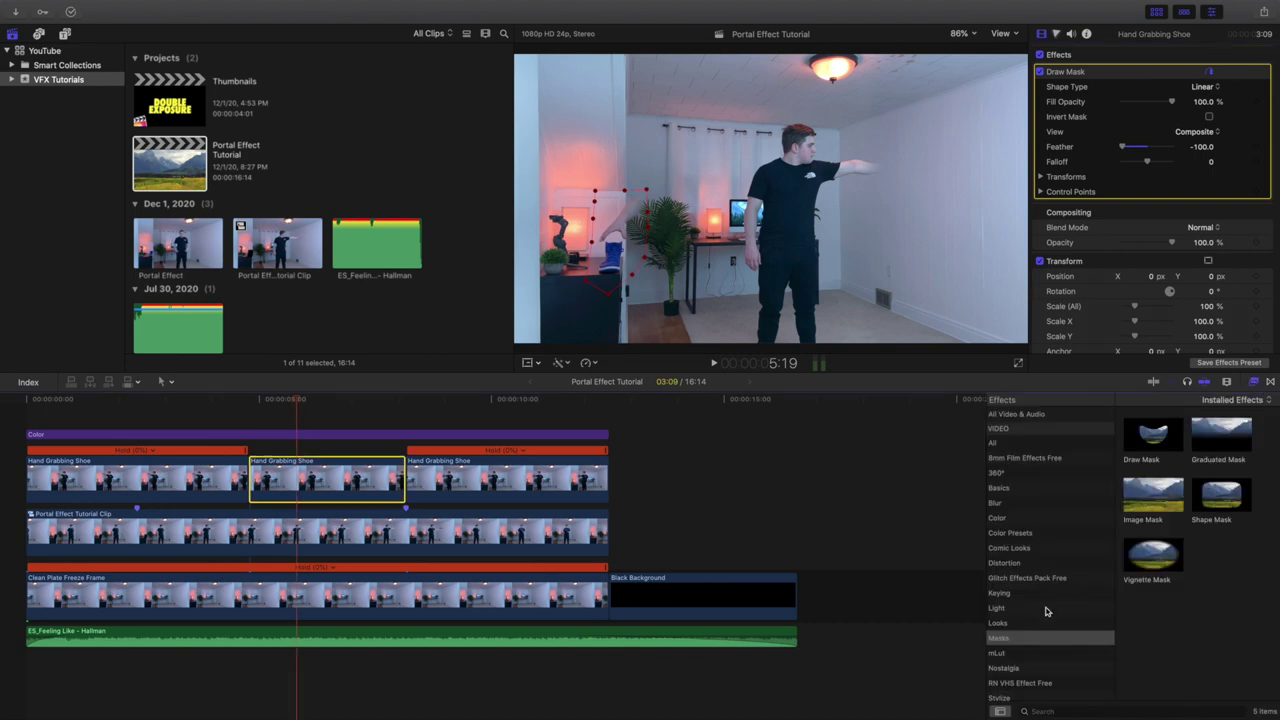
{"action": "left_click", "coordinate": [1016, 640]}
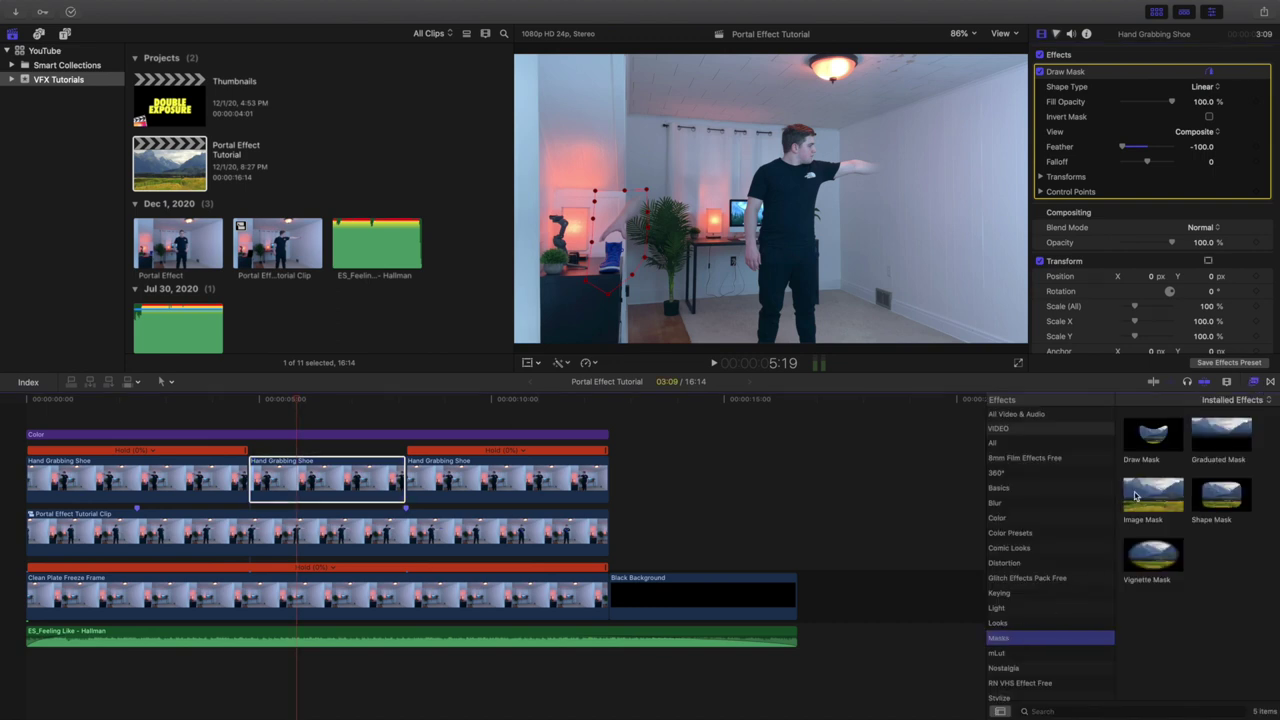
{"action": "left_click", "coordinate": [1255, 384]}
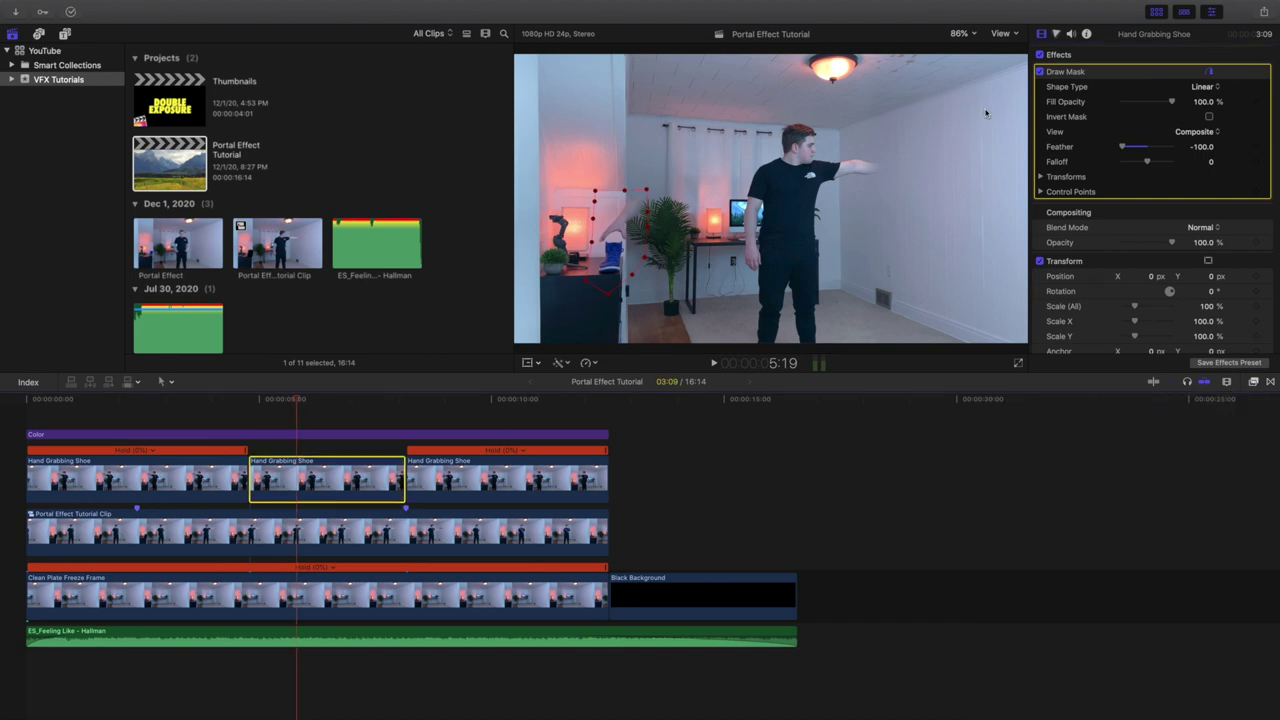
{"action": "left_click", "coordinate": [1040, 72]}
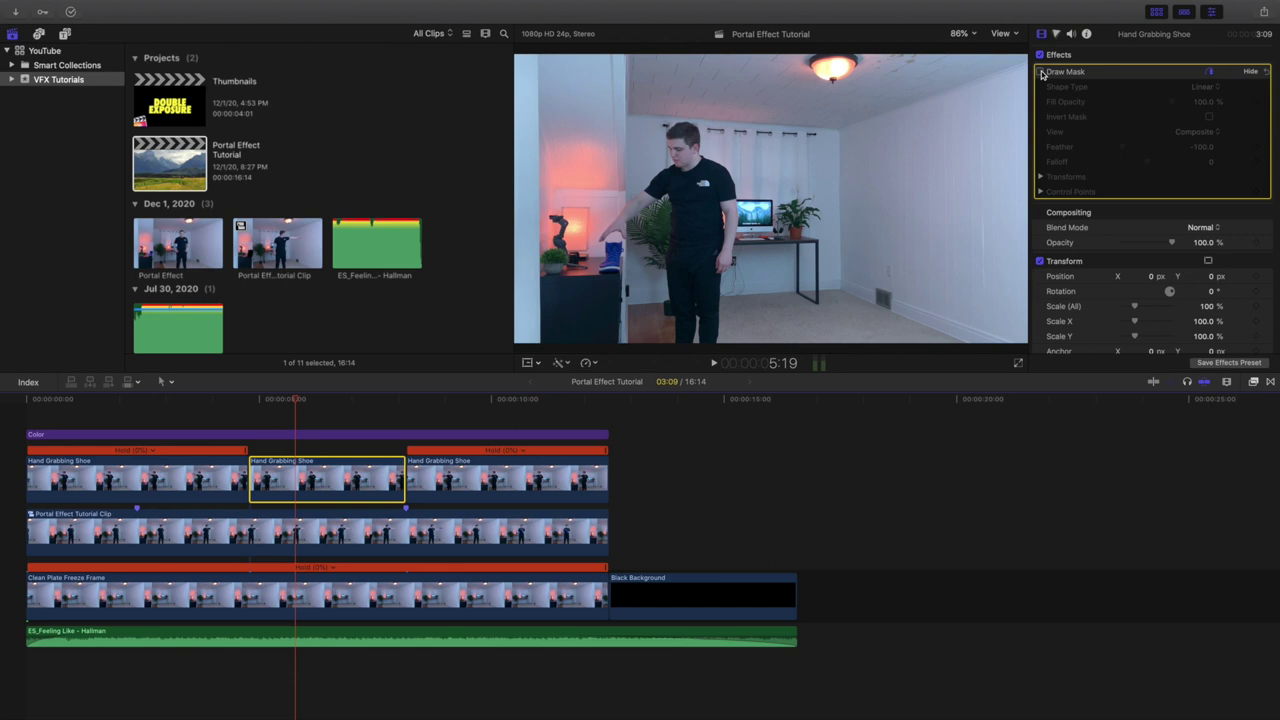
{"action": "left_click", "coordinate": [1040, 72]}
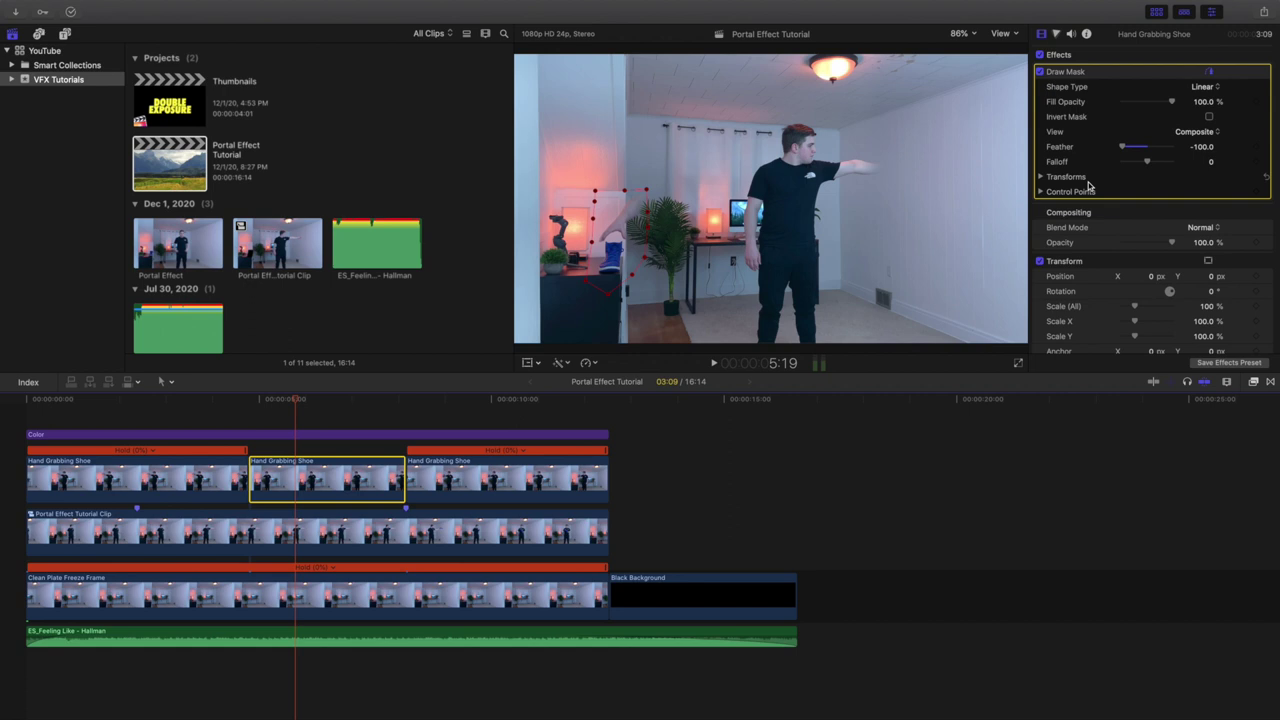
Step: Review the Portal Effect Tutorial Clip's Draw Mask by playing the project from the start to about 6:10
{"action": "left_click", "coordinate": [25, 417]}
{"action": "left_click", "coordinate": [58, 533]}
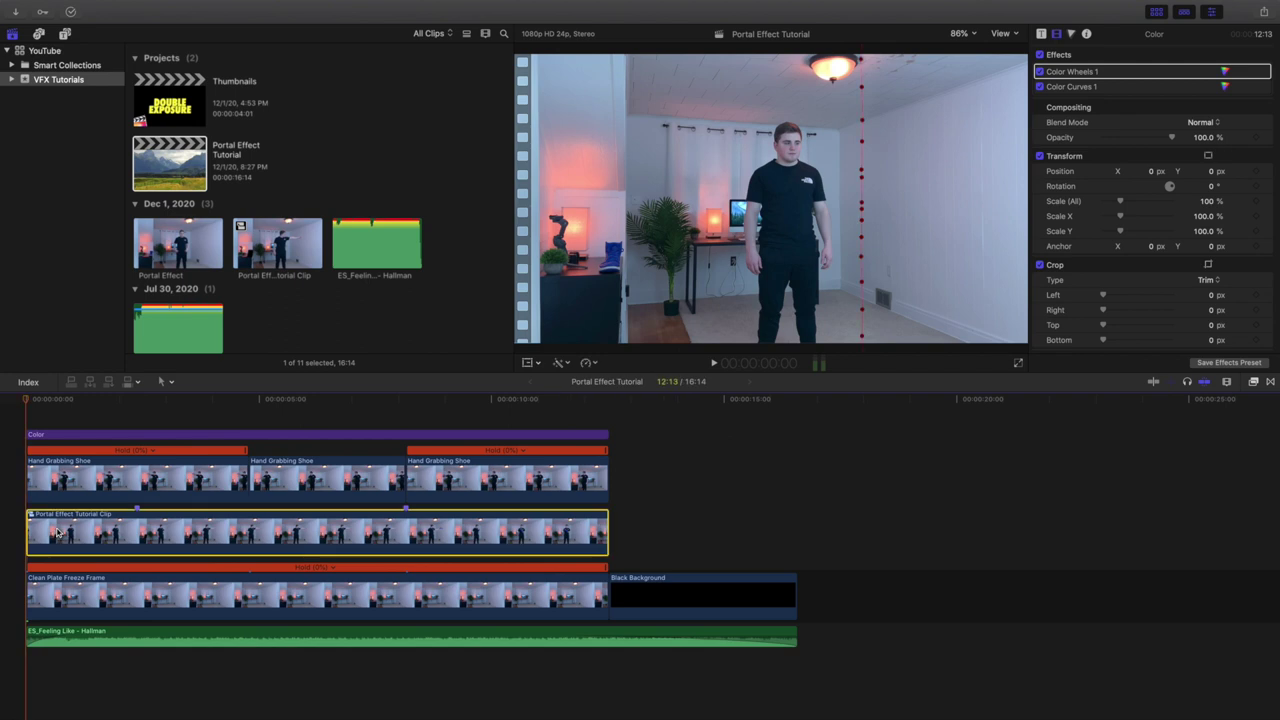
{"action": "key", "text": "space"}
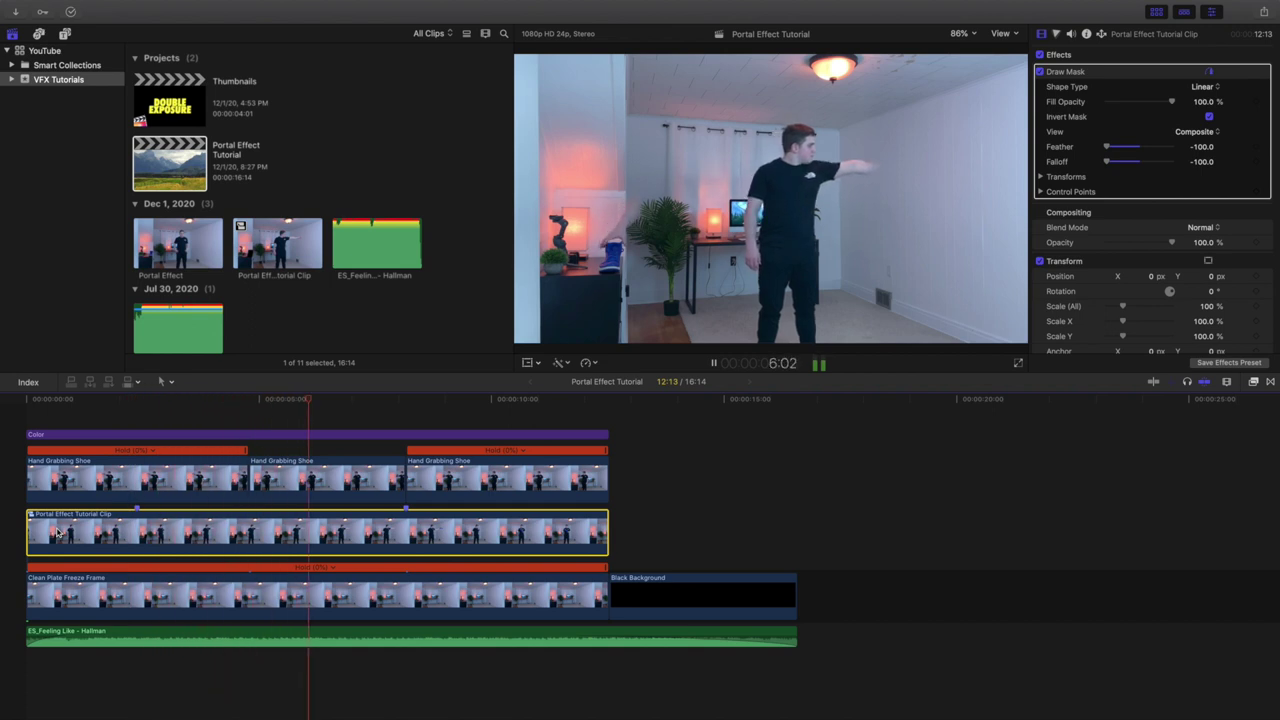
{"action": "key", "text": "space"}
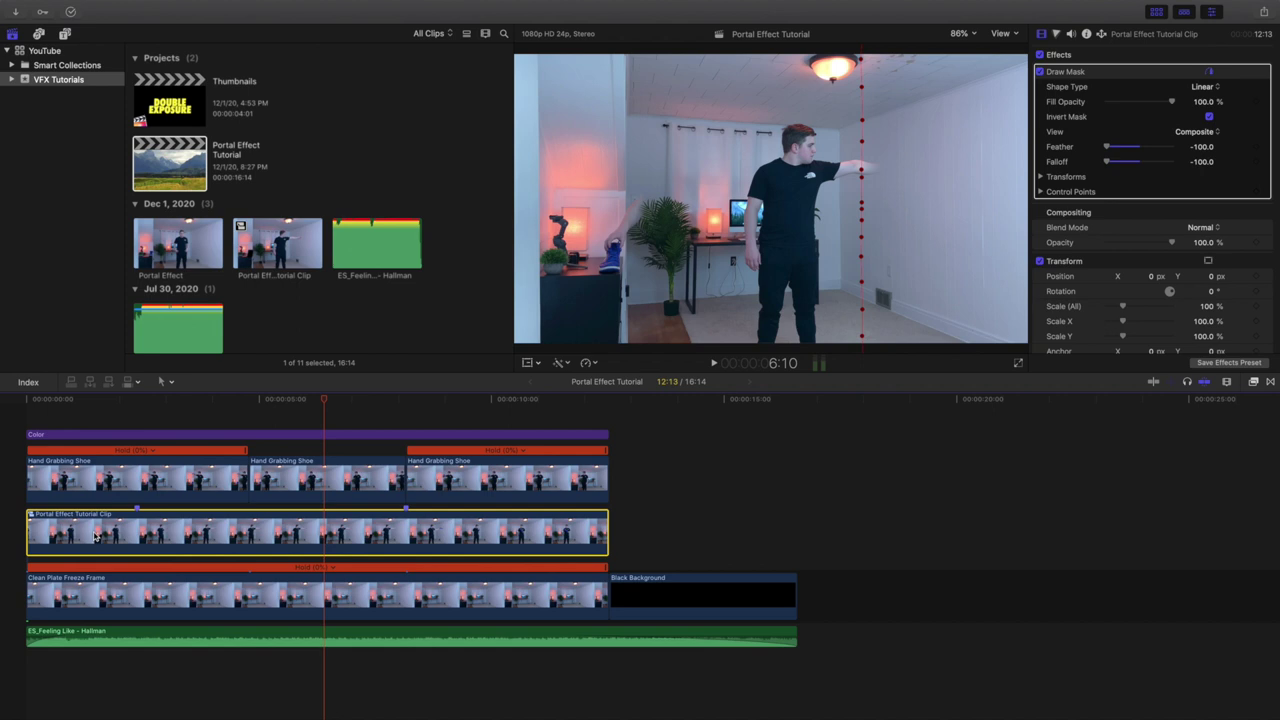
Step: Open the Portal Effect Tutorial Clip compound clip and play its Hand into Portal clip to 4:07 to examine the mask
{"action": "double_click", "coordinate": [96, 537]}
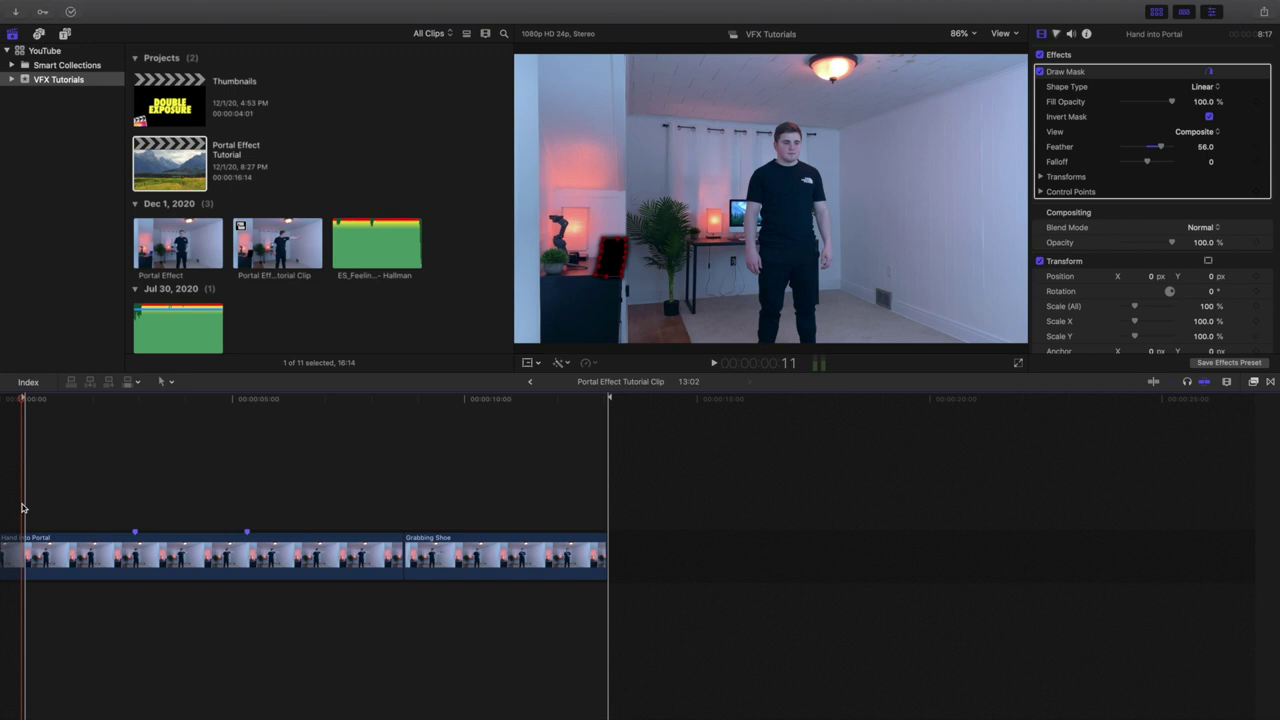
{"action": "key", "text": "space"}
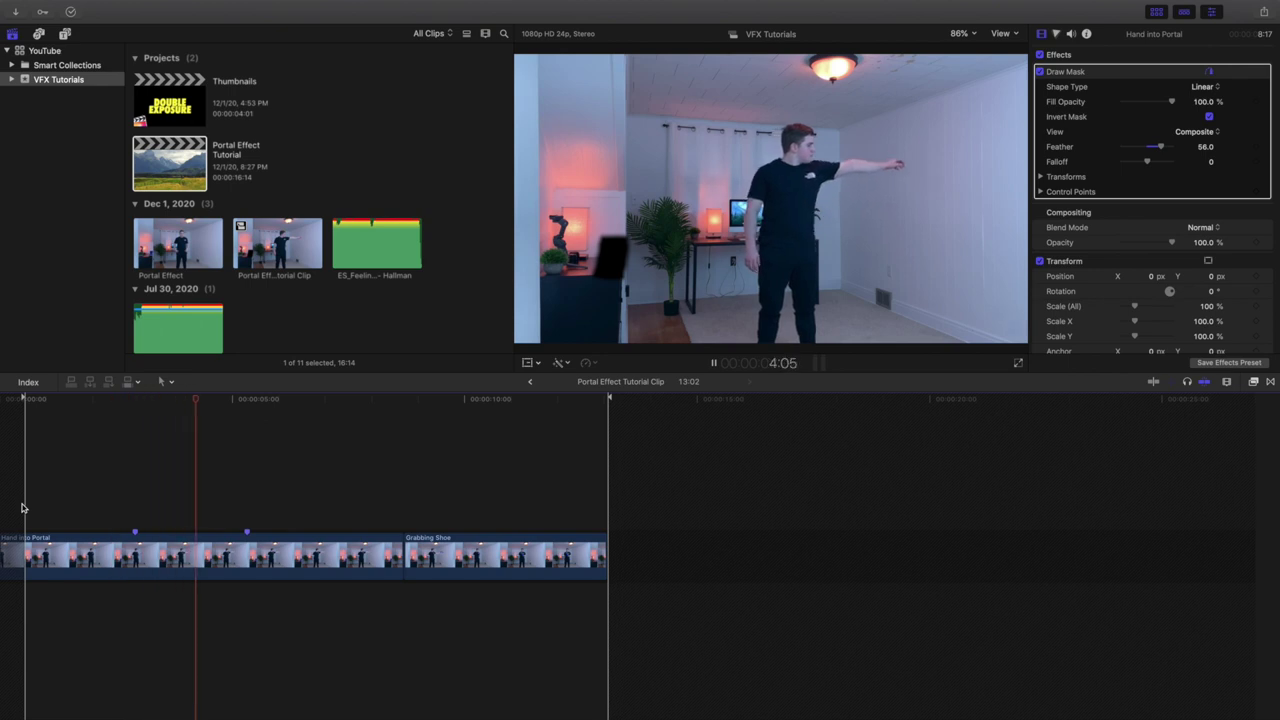
{"action": "key", "text": "space"}
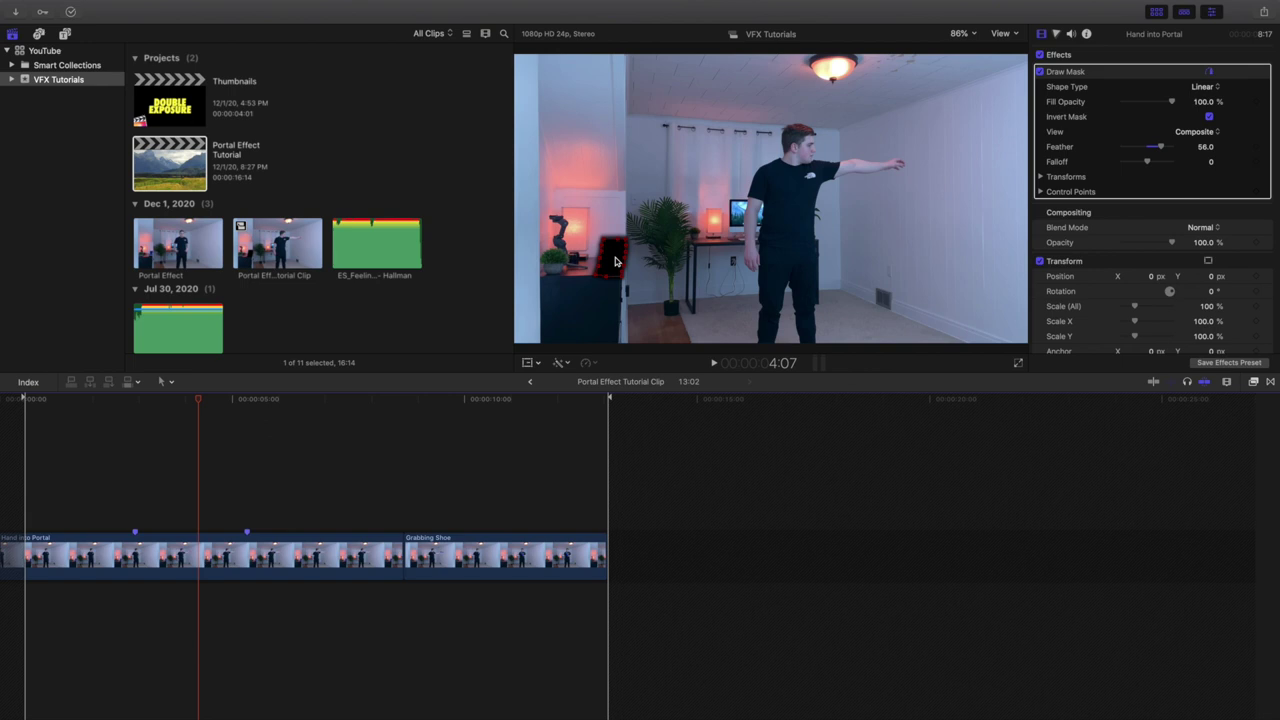
Step: Play the compound clip from 0:12 to about 10:16 to check the masked footage, and return to the Portal Effect Tutorial project
{"action": "left_click", "coordinate": [25, 477]}
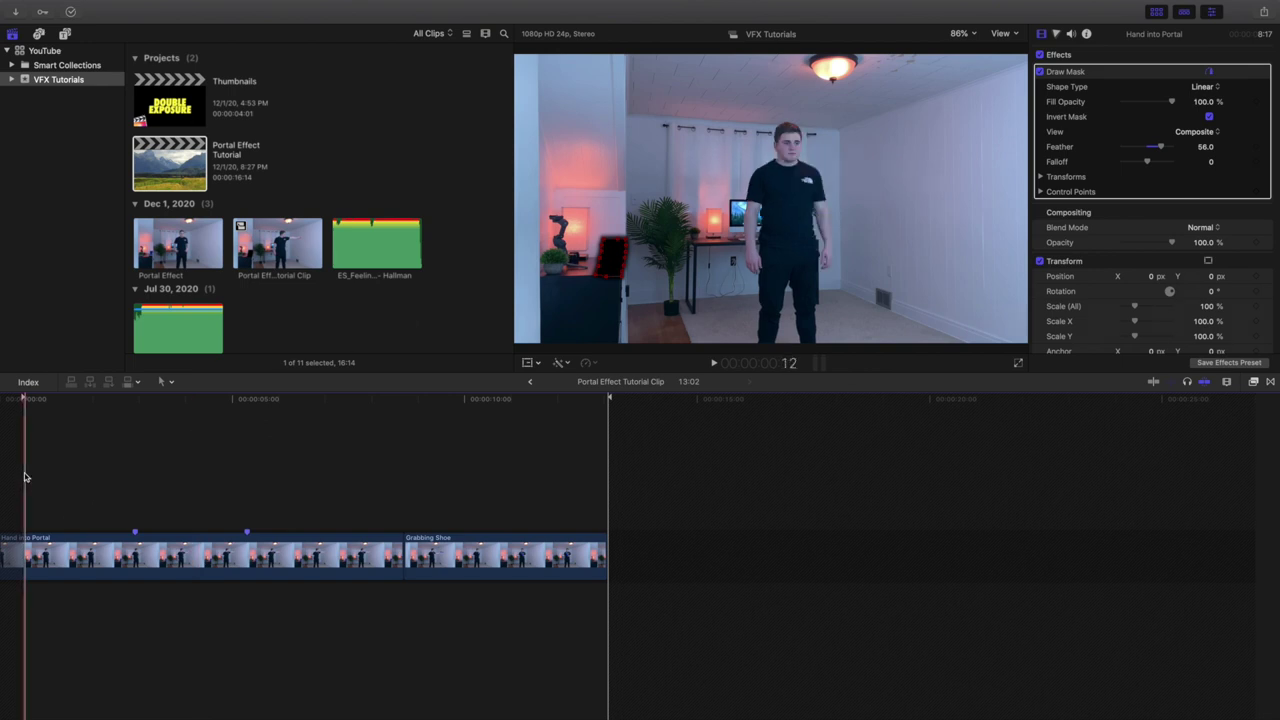
{"action": "key", "text": "space"}
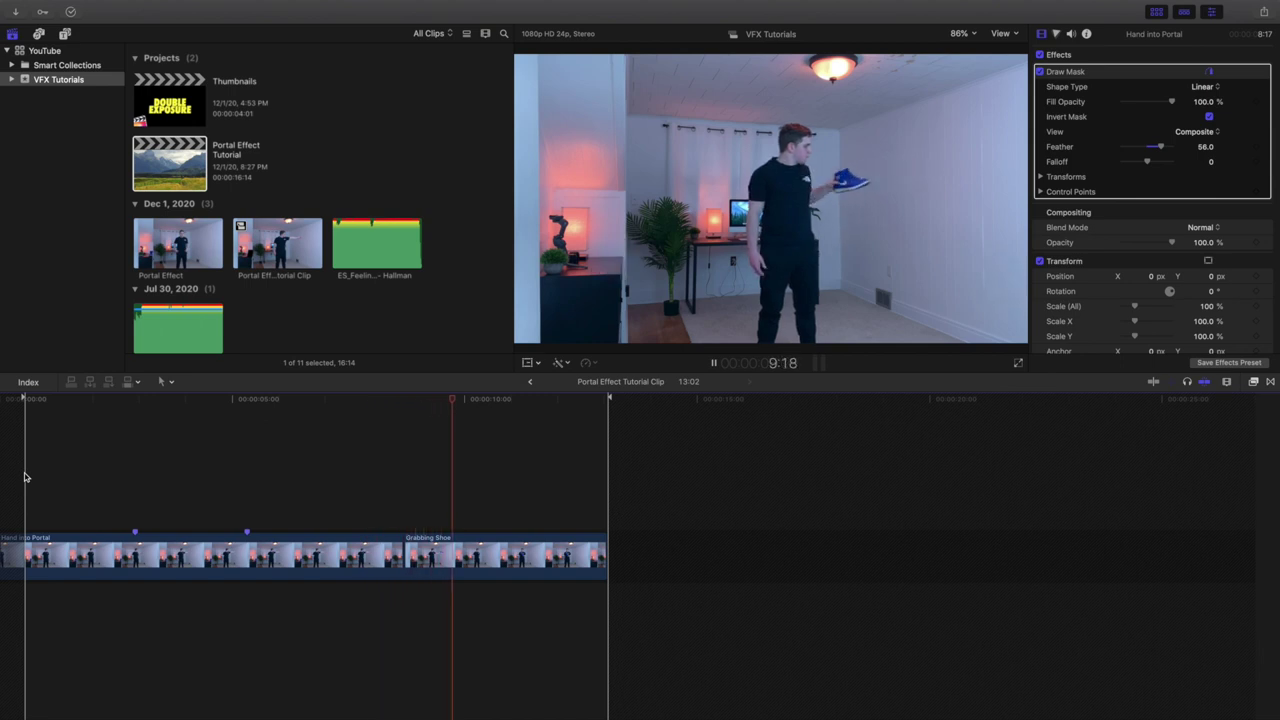
{"action": "key", "text": "space"}
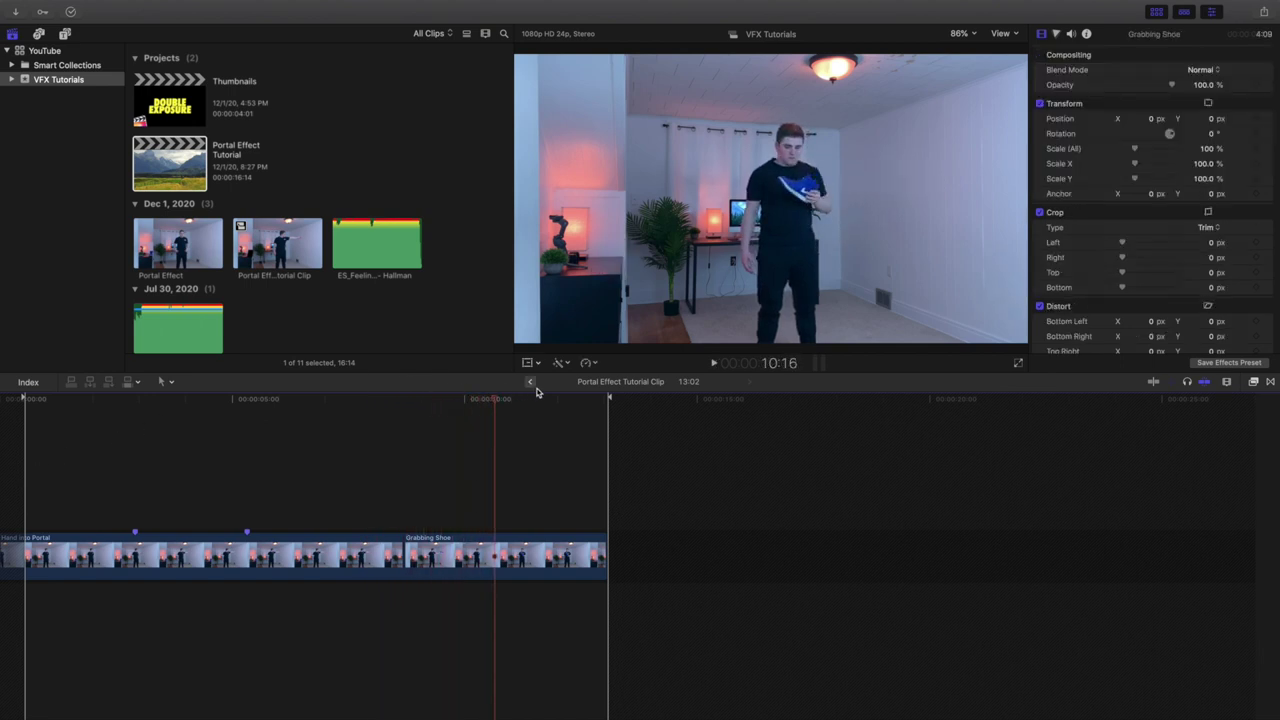
{"action": "left_click", "coordinate": [531, 386]}
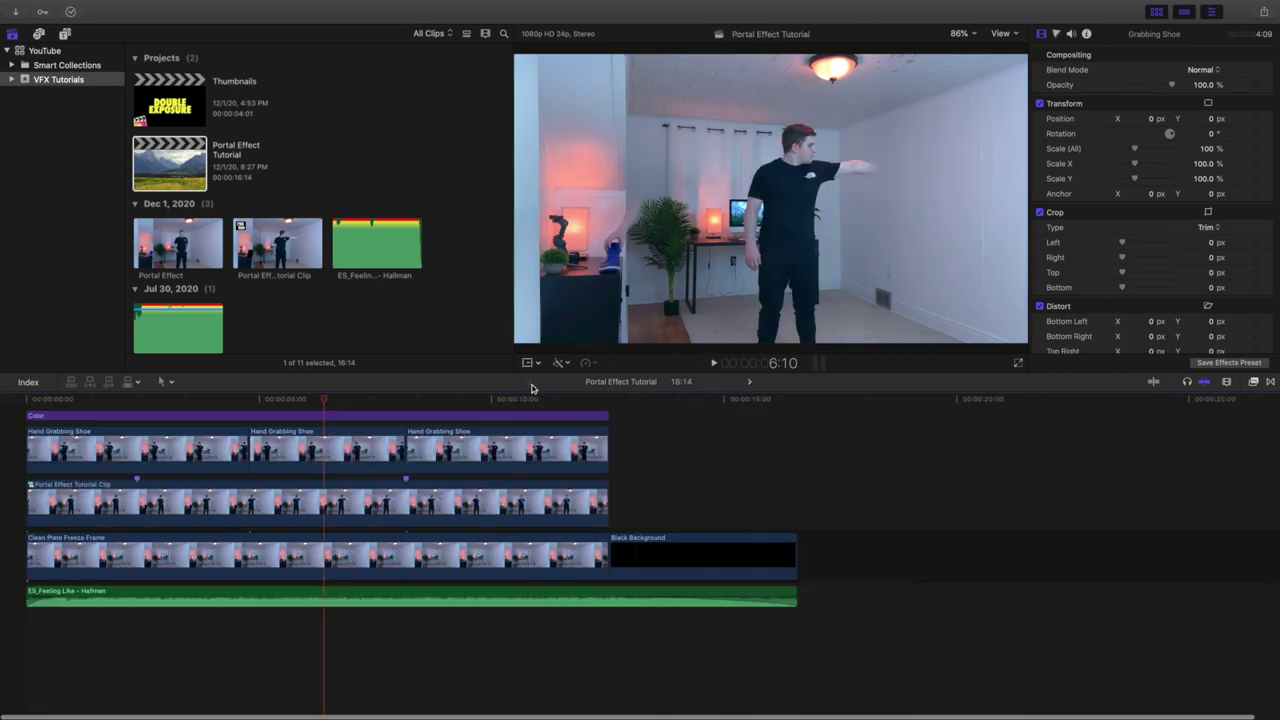
Step: Reopen the Portal Effect Tutorial Clip compound clip, return to the project, and select that clip to show its Draw Mask
{"action": "double_click", "coordinate": [345, 525]}
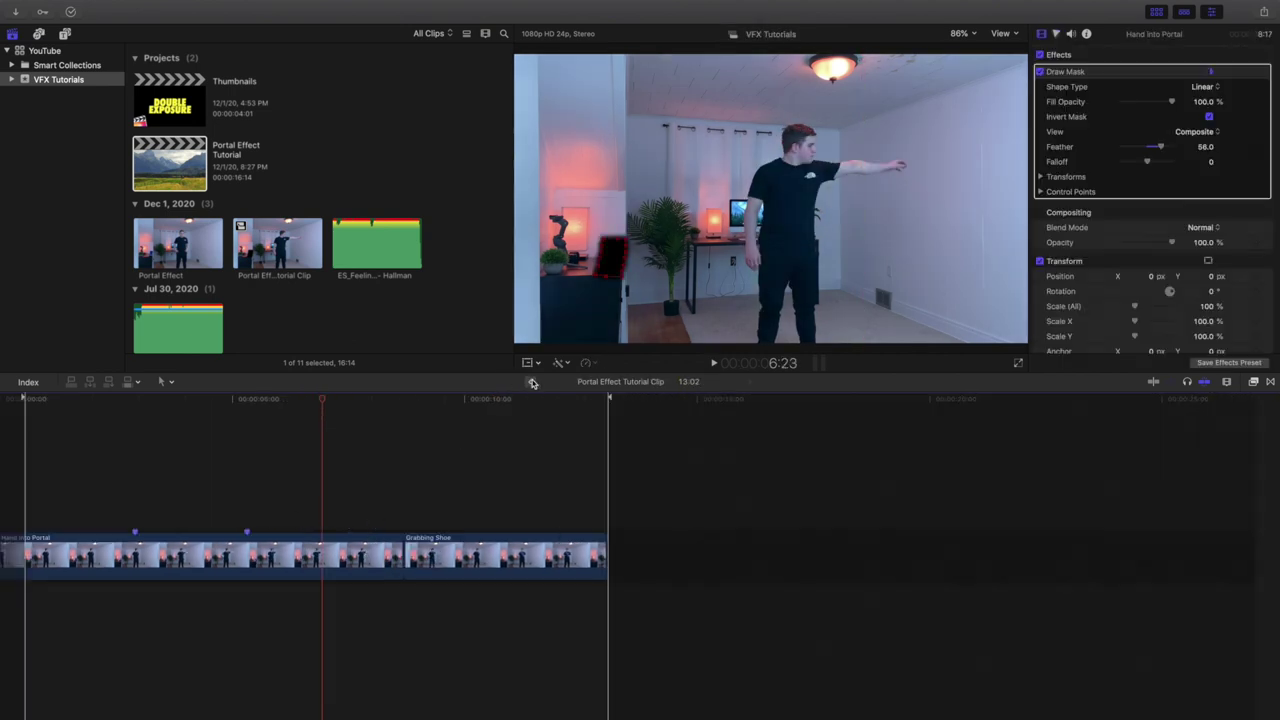
{"action": "left_click", "coordinate": [530, 381]}
{"action": "left_click", "coordinate": [291, 509]}
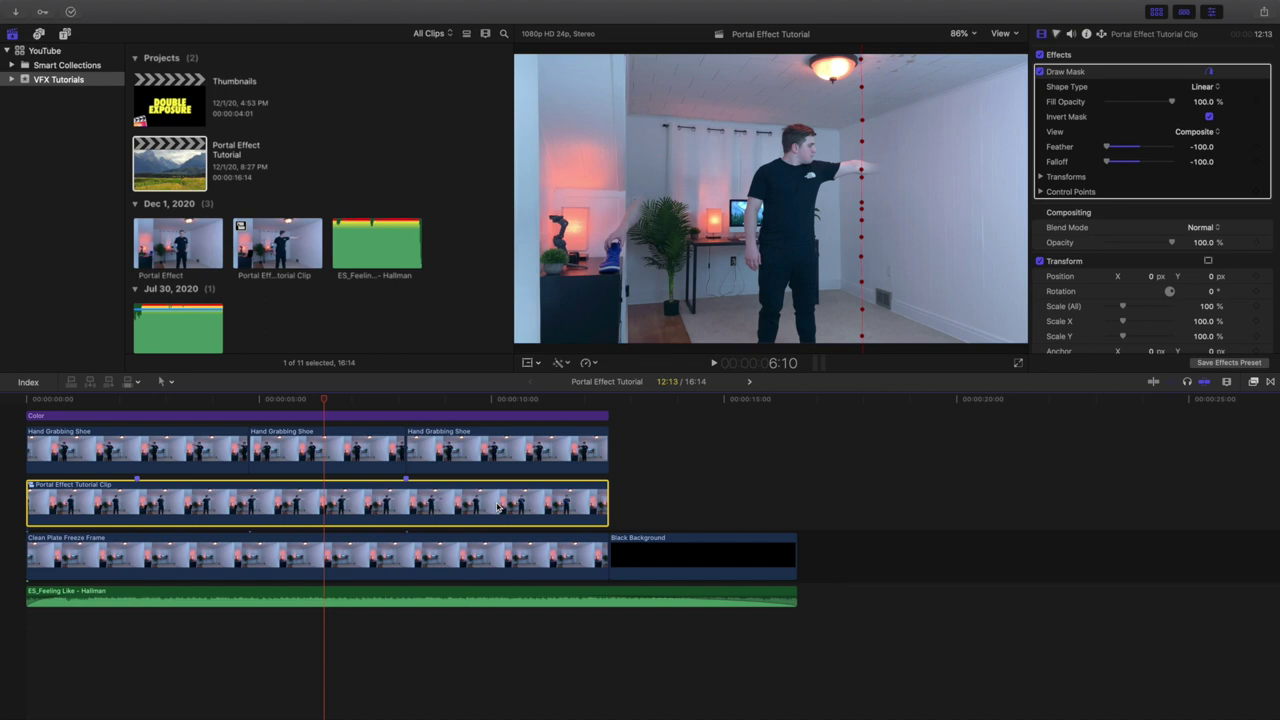
Step: Show the retiming bars of the last and first Hand Grabbing Shoe clips and of the Clean Plate Freeze Frame
{"action": "left_click", "coordinate": [456, 437]}
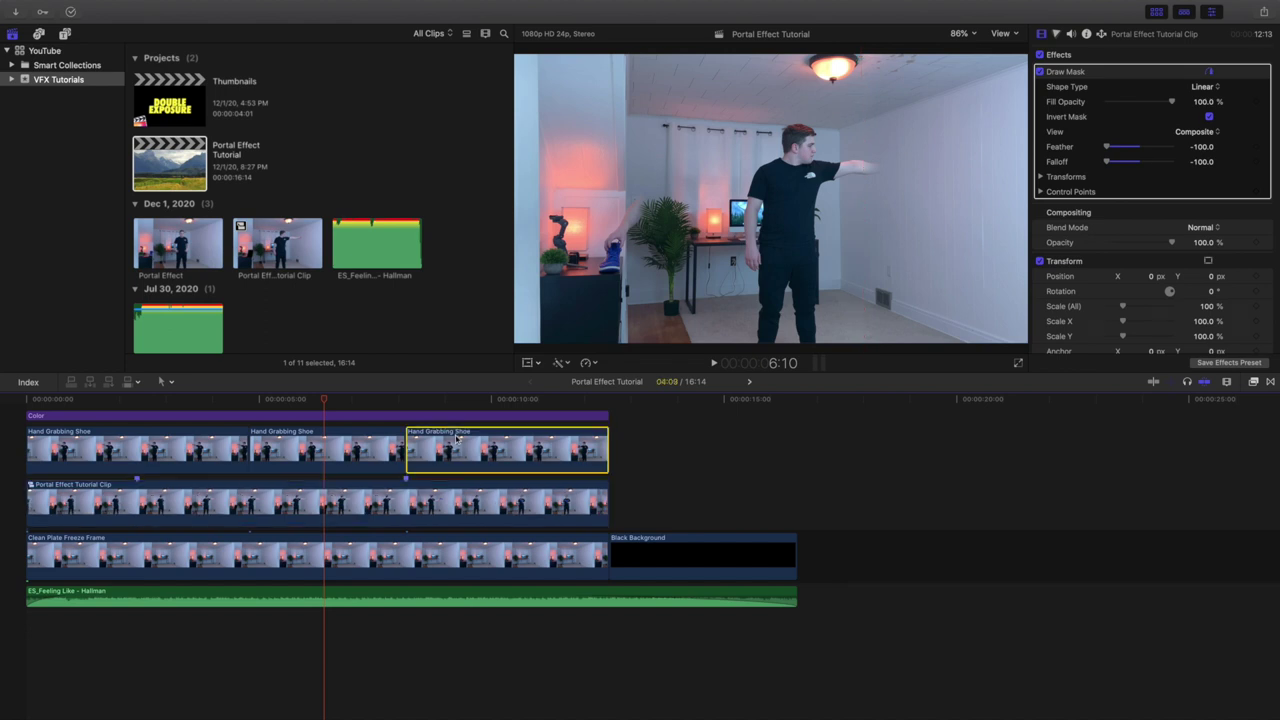
{"action": "key", "text": "super+v"}
{"action": "left_click", "coordinate": [173, 447]}
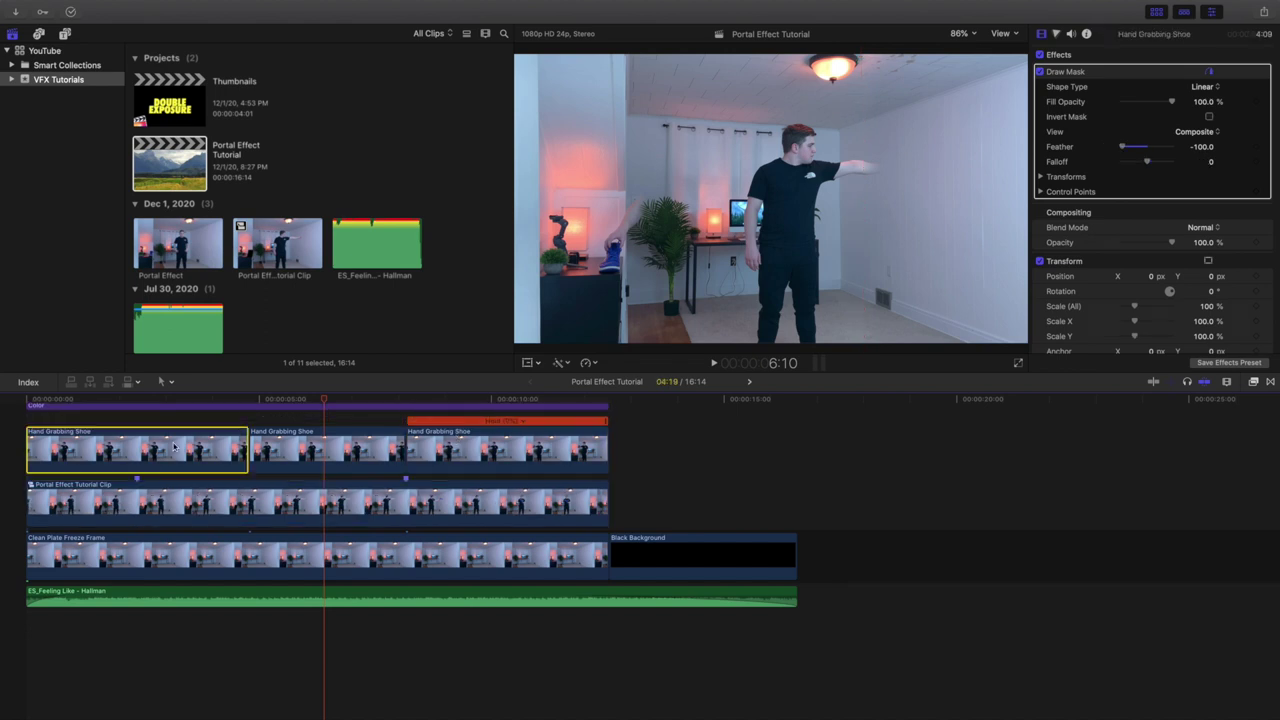
{"action": "key", "text": "super+v"}
{"action": "left_click", "coordinate": [262, 565]}
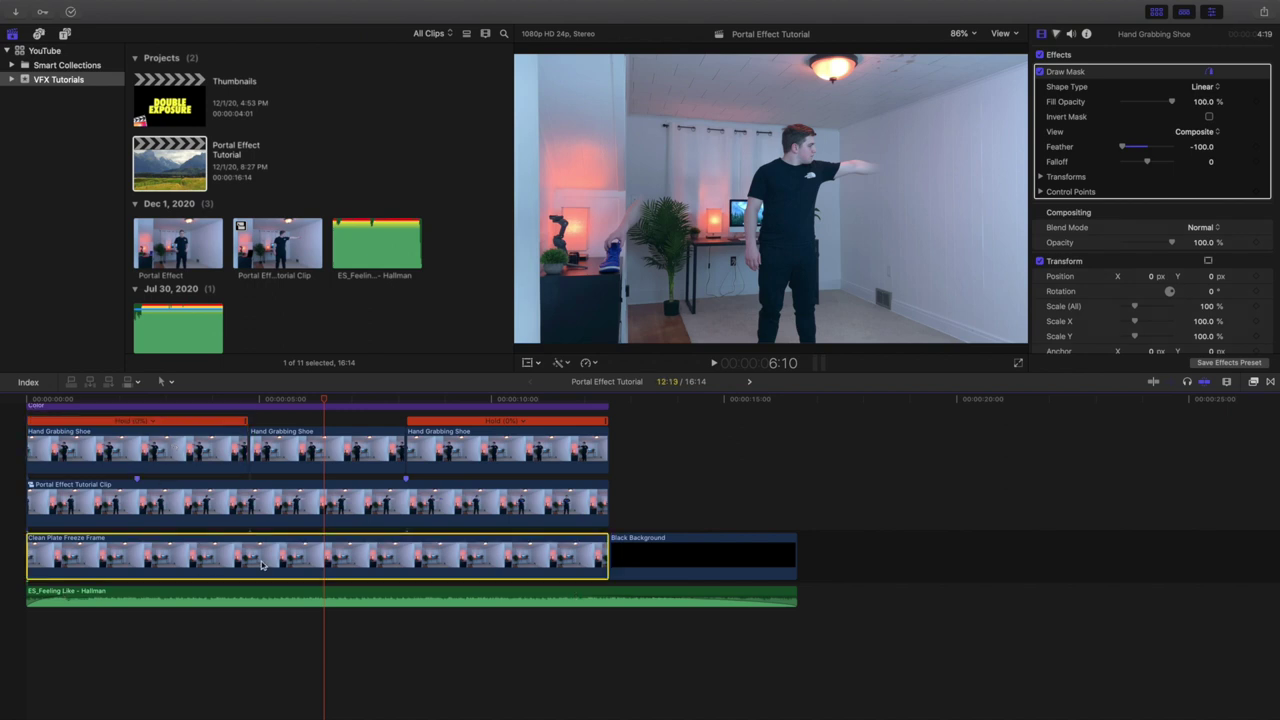
{"action": "key", "text": "super+v"}
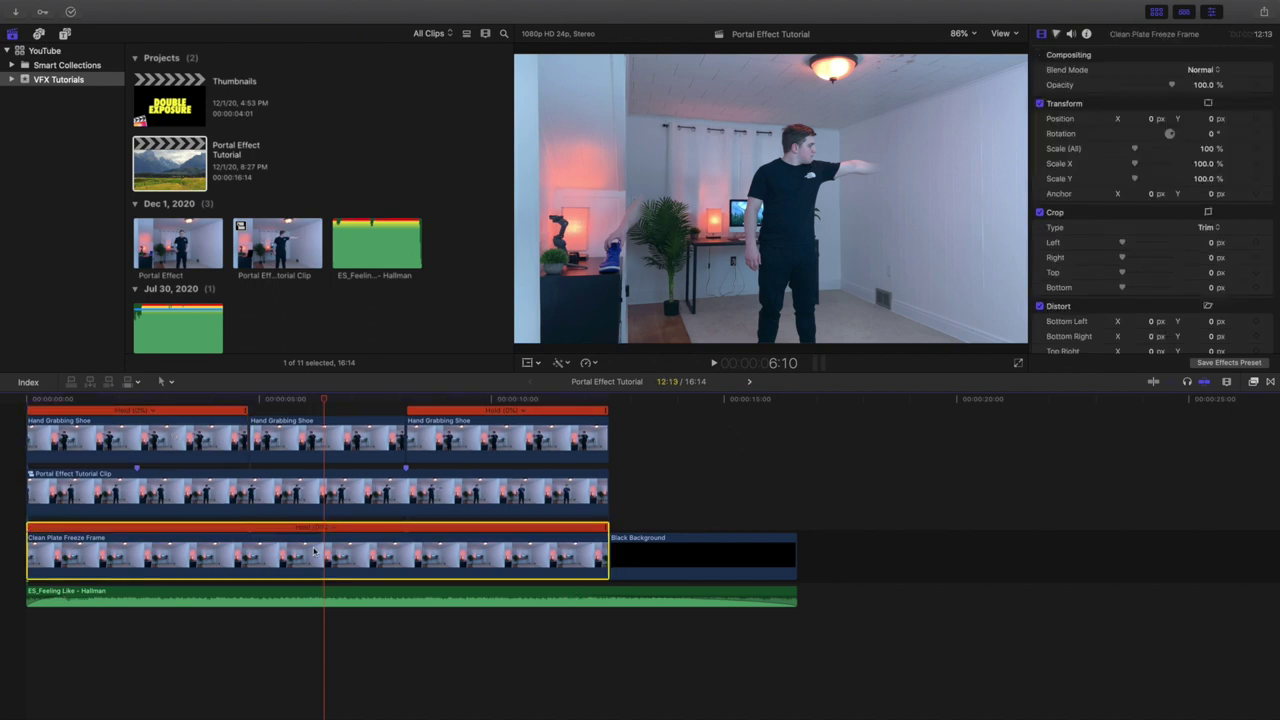
{"action": "key", "text": "super+v"}
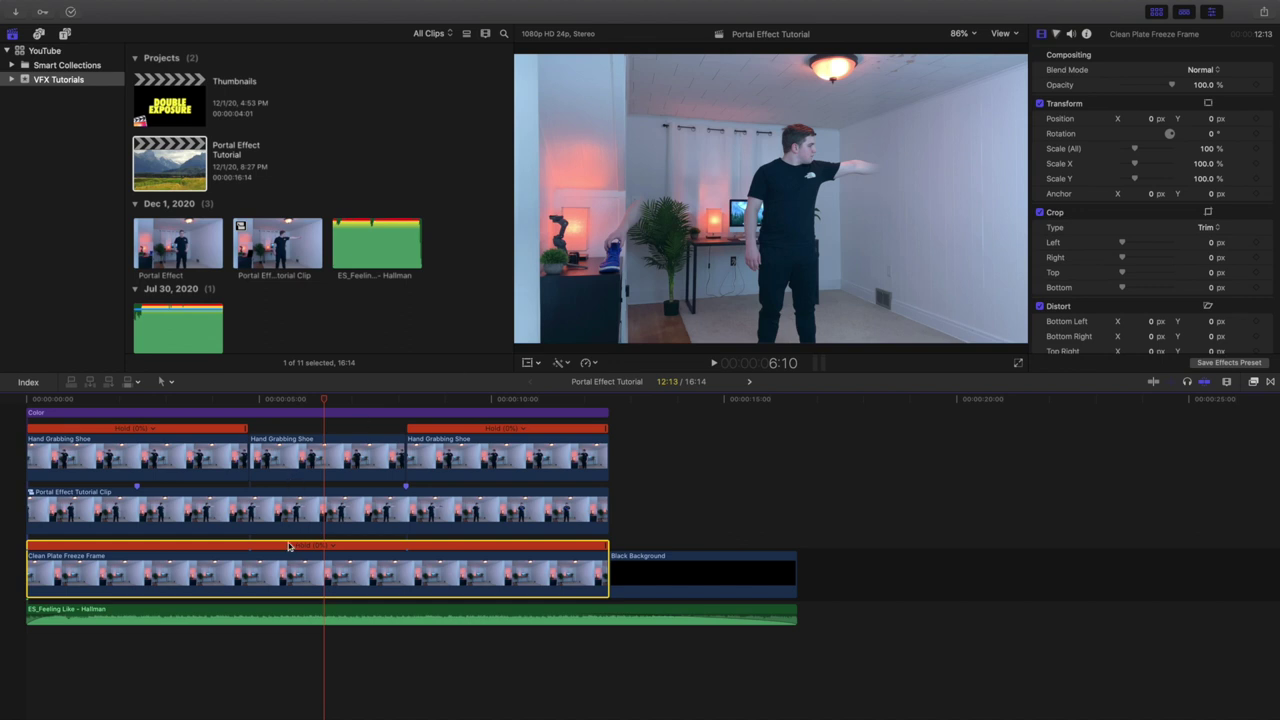
Step: Disable the Clean Plate Freeze Frame and enable it again to compare what it fills in
{"action": "key", "text": "v"}
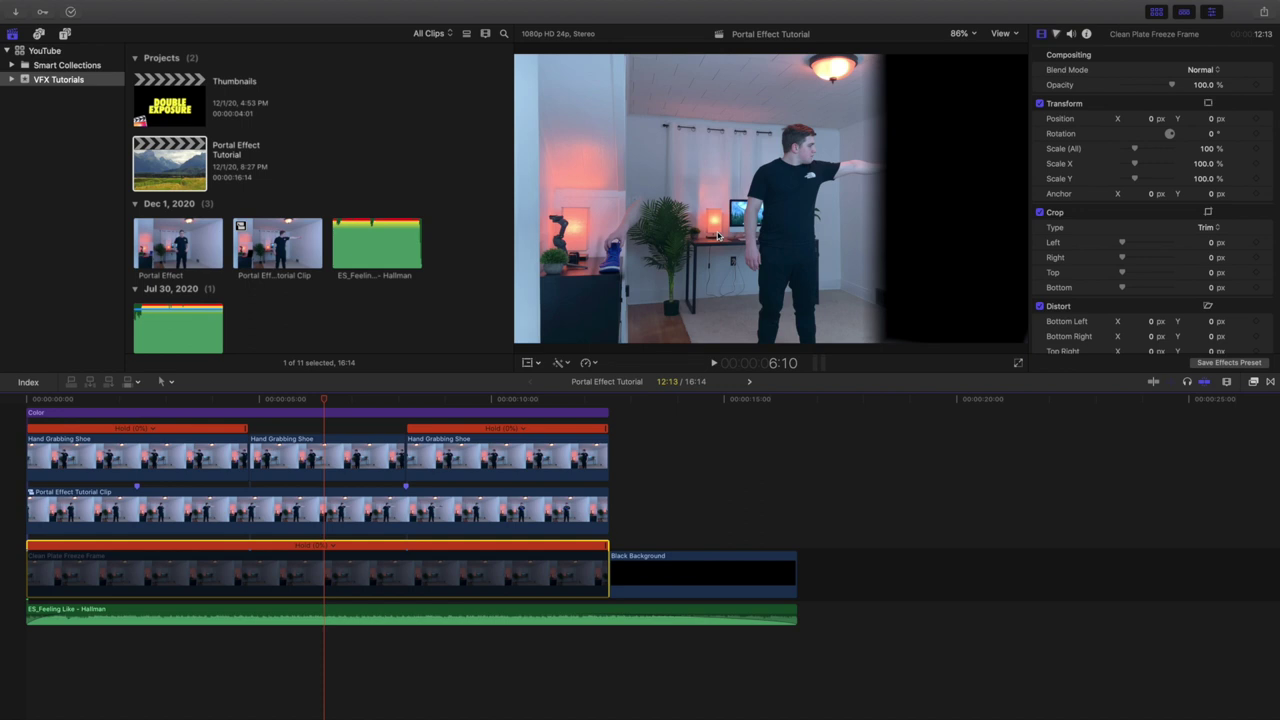
{"action": "key", "text": "v"}
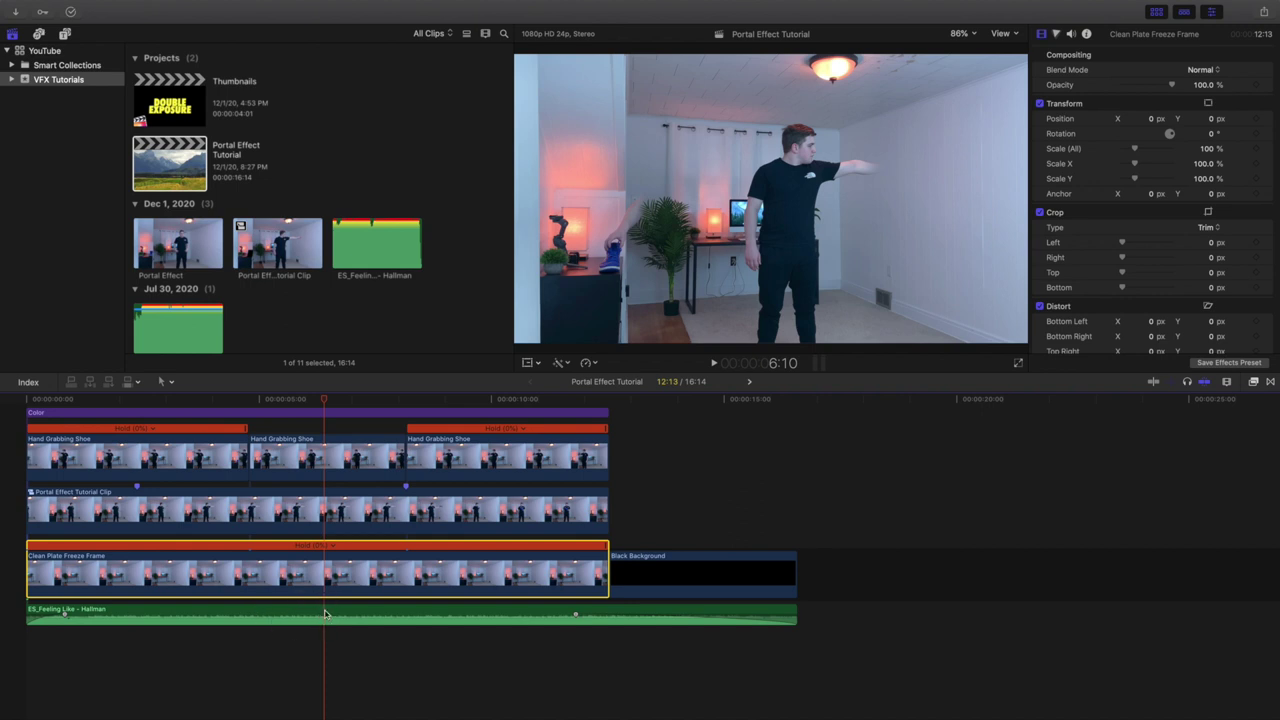
Step: Show the Color layer's effects, and play the project from 4:19 to about 6:07
{"action": "scroll", "coordinate": [324, 614], "scroll_direction": "up", "scroll_amount": 2}
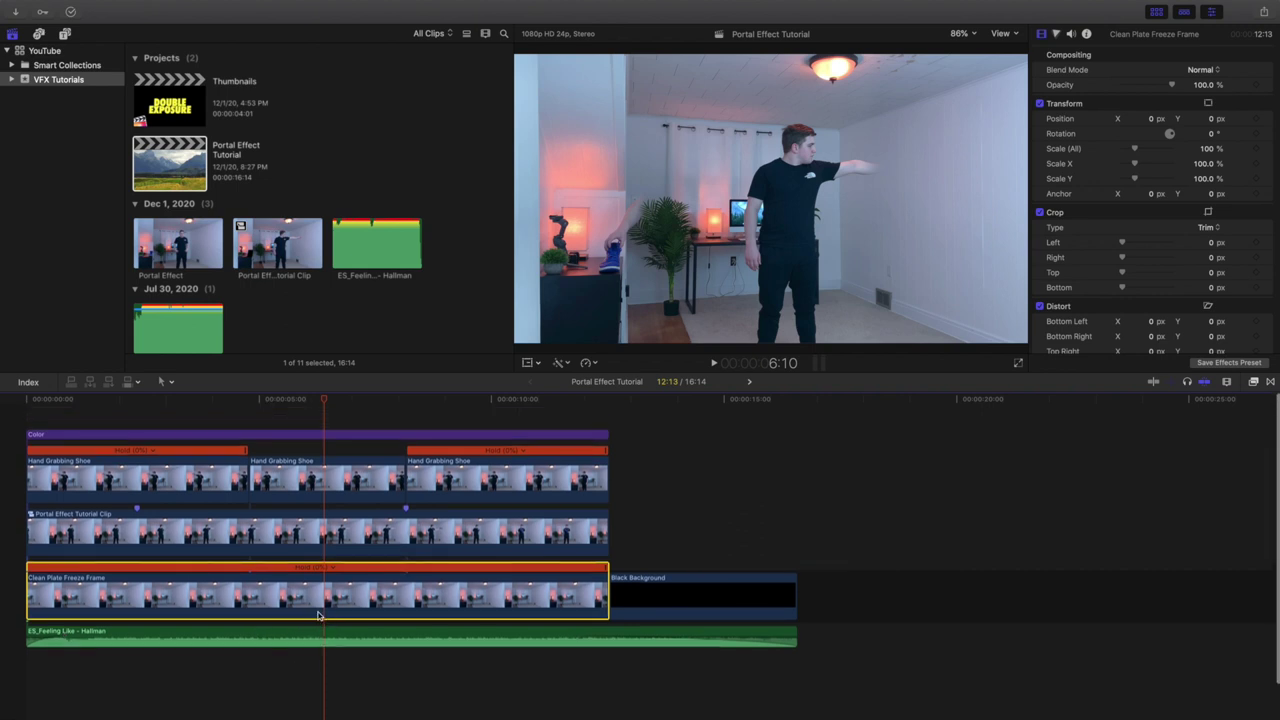
{"action": "left_click", "coordinate": [337, 435]}
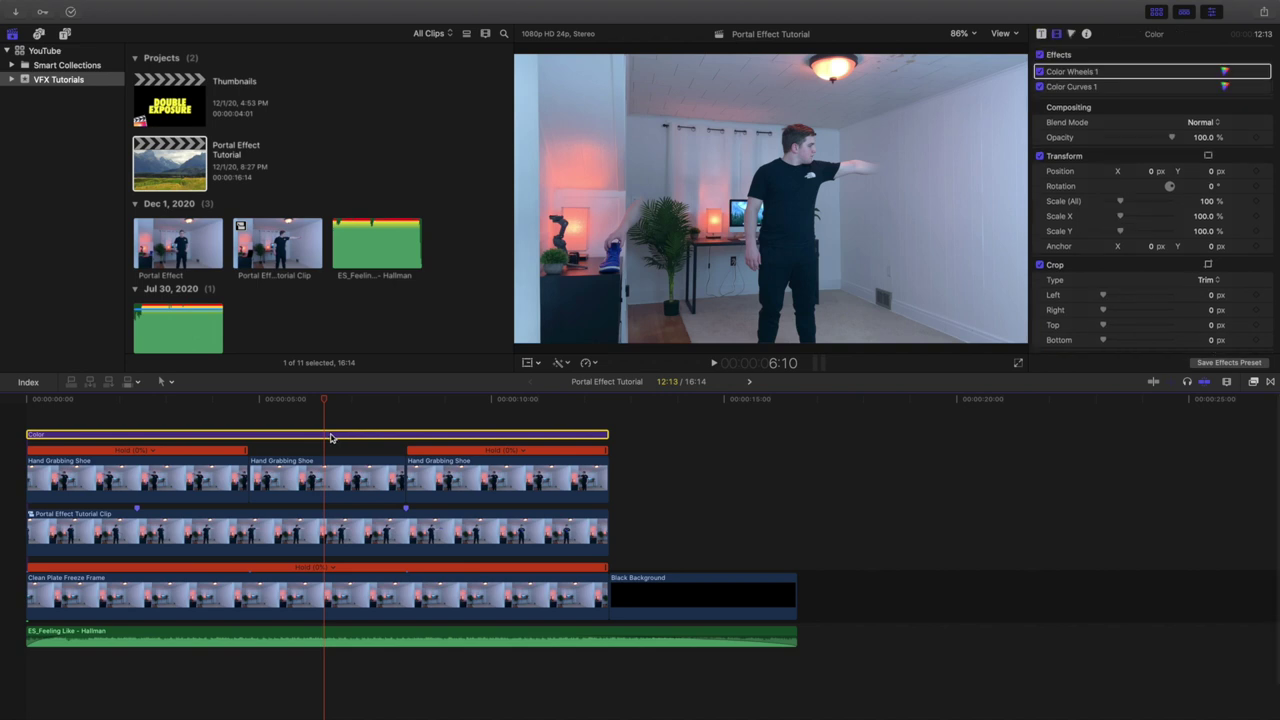
{"action": "left_click", "coordinate": [251, 425]}
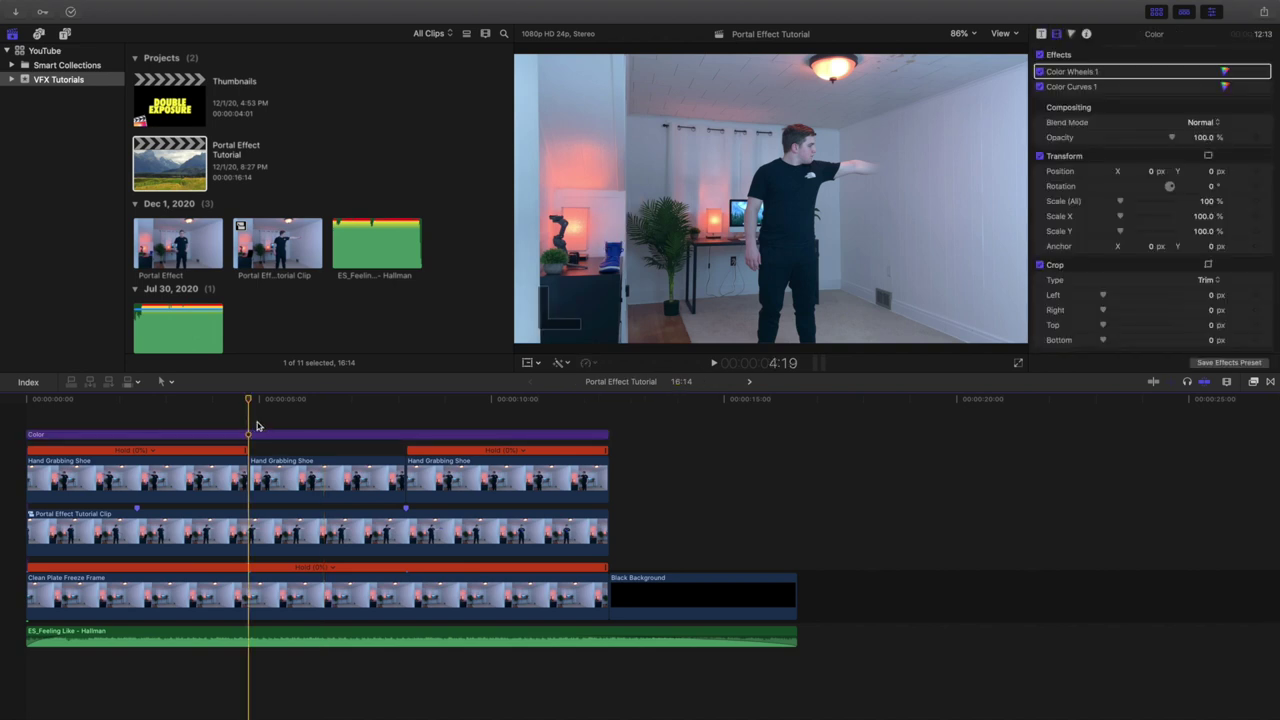
{"action": "key", "text": "space"}
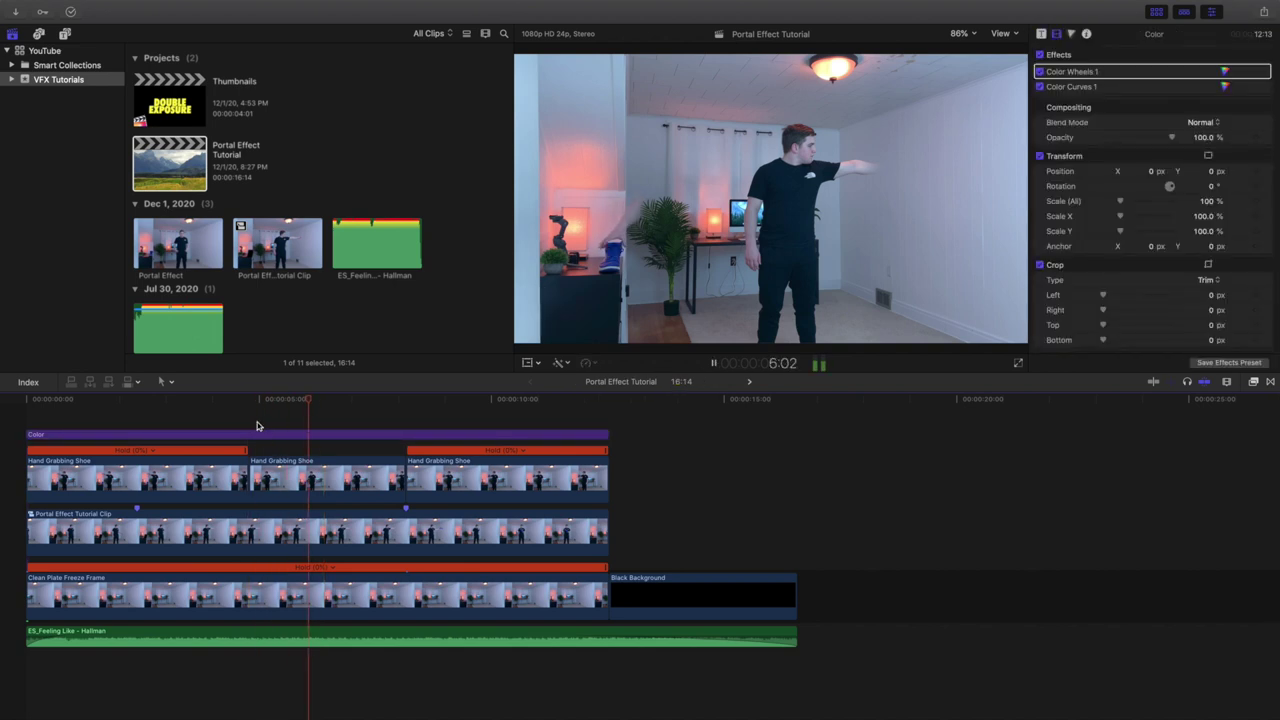
{"action": "key", "text": "space"}
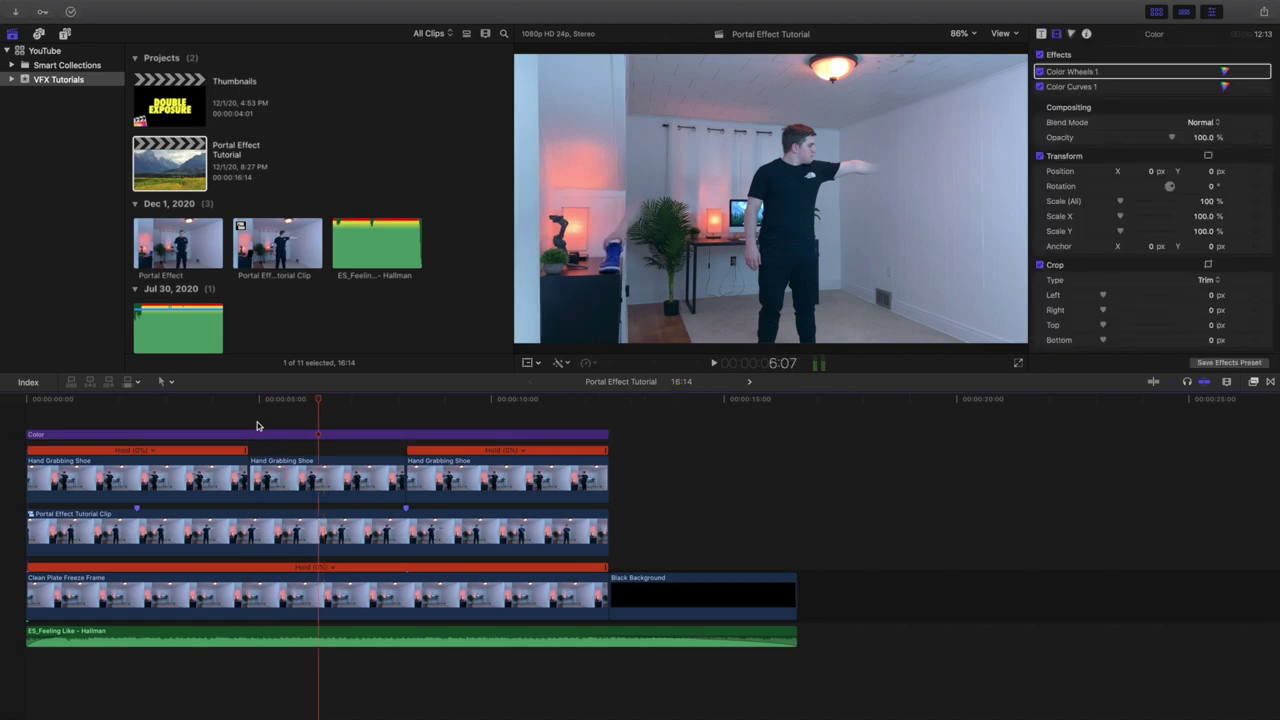
Step: Review the Draw Mask settings of the first and last Hand Grabbing Shoe clips and of the Portal Effect Tutorial Clip
{"action": "left_click", "coordinate": [211, 481]}
{"action": "left_click", "coordinate": [435, 478]}
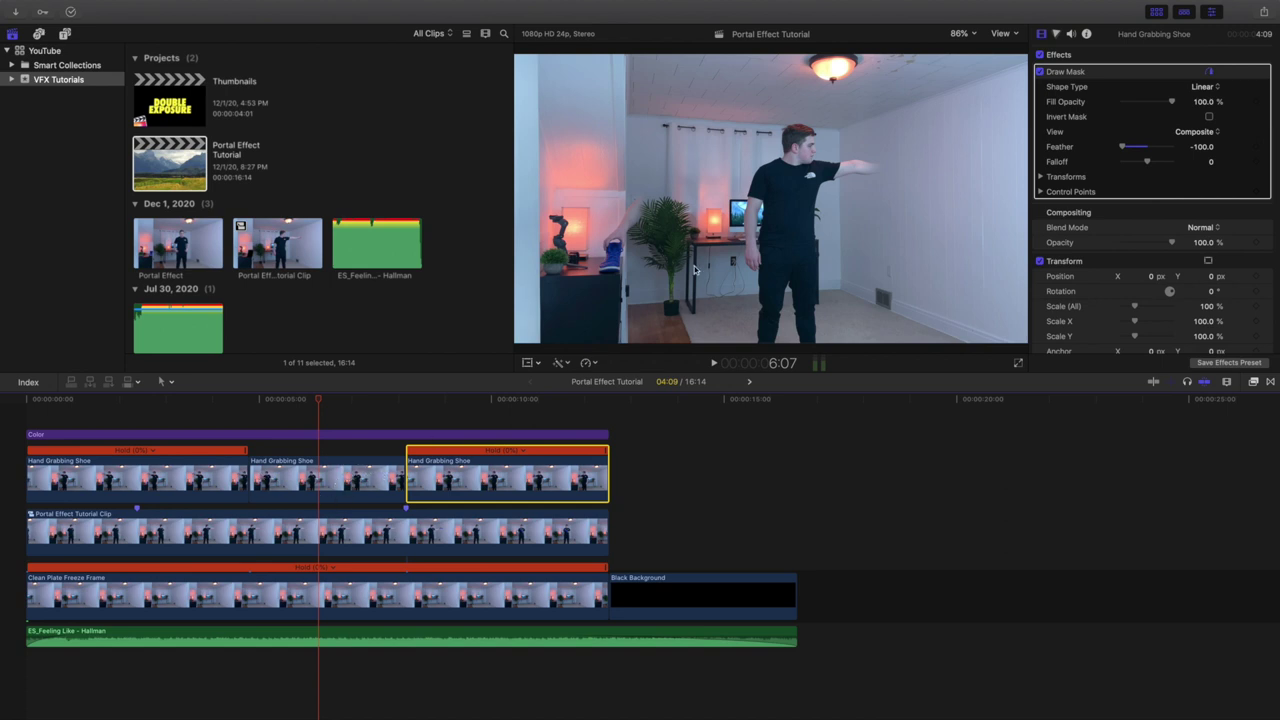
{"action": "left_click", "coordinate": [346, 530]}
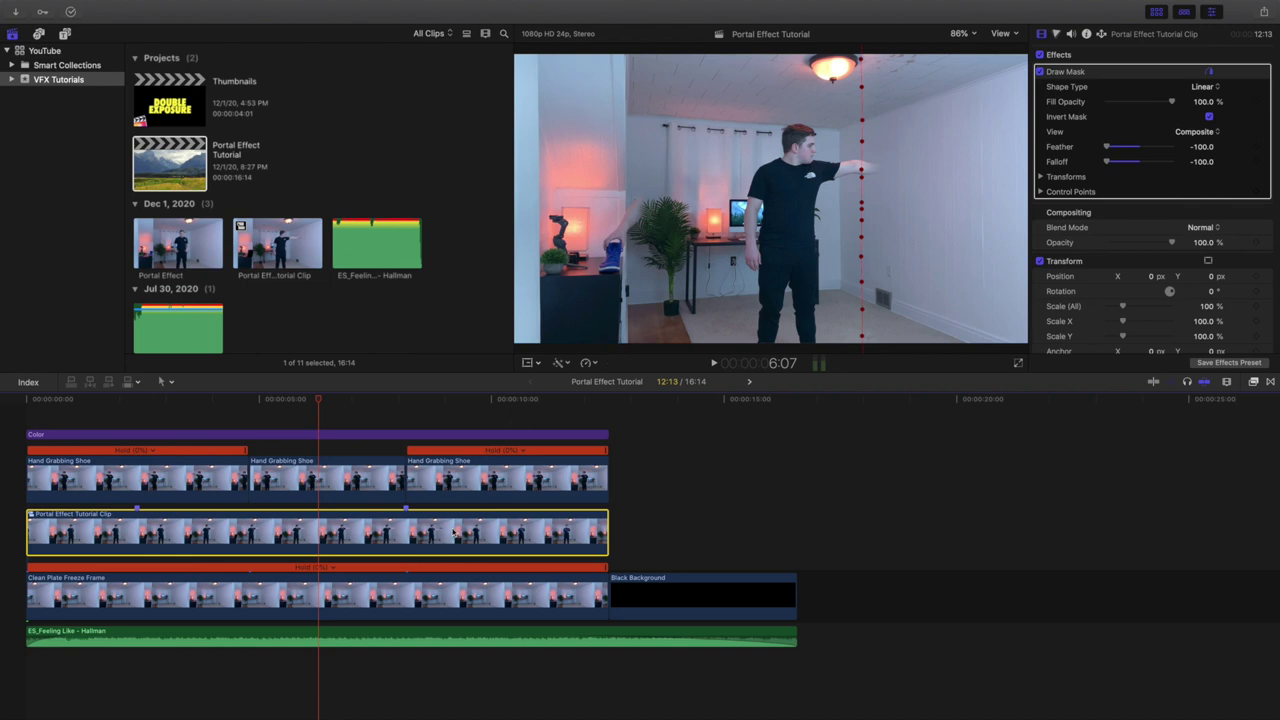
Step: Select the Clean Plate Freeze Frame and toggle it off and on to examine the area behind the compound clip's mask
{"action": "left_click", "coordinate": [420, 604]}
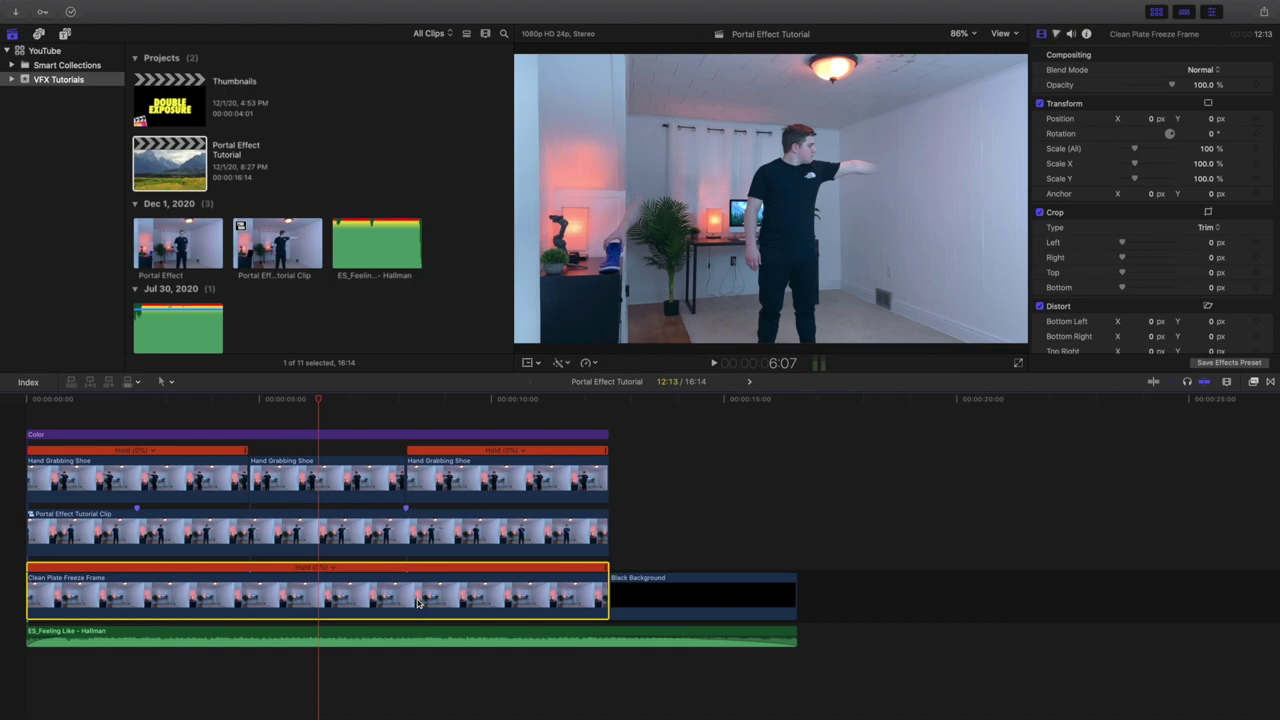
{"action": "key", "text": "v"}
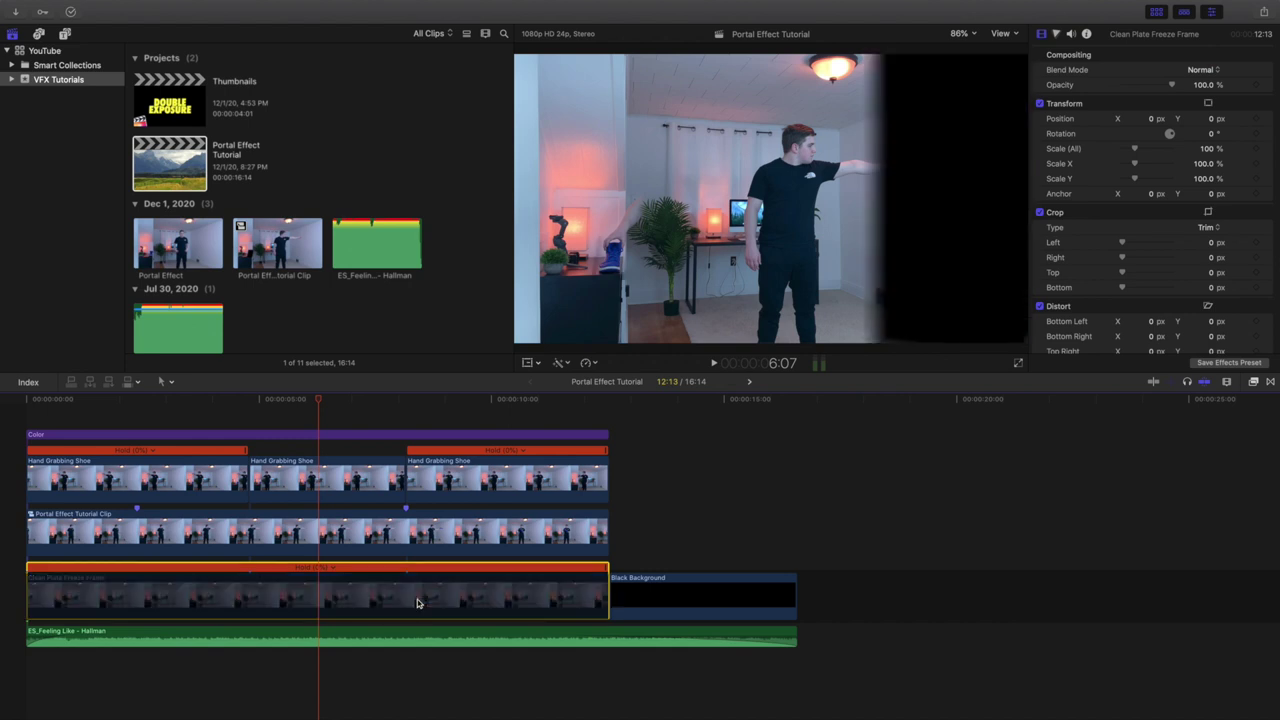
{"action": "key", "text": "v"}
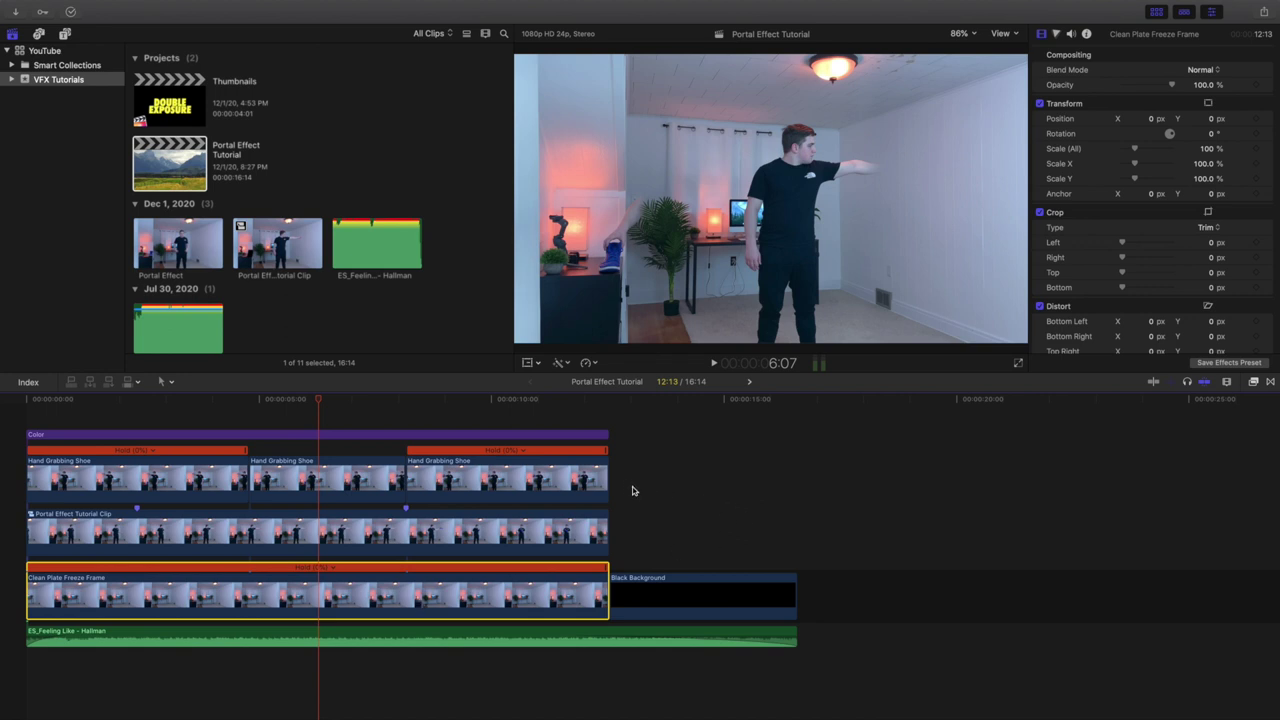
Step: Select the middle and last Hand Grabbing Shoe clips, look up the New Compound Clip command, and dismiss it without applying
{"action": "left_click_drag", "start_coordinate": [626, 477], "coordinate": [374, 479]}
{"action": "right_click", "coordinate": [381, 478]}
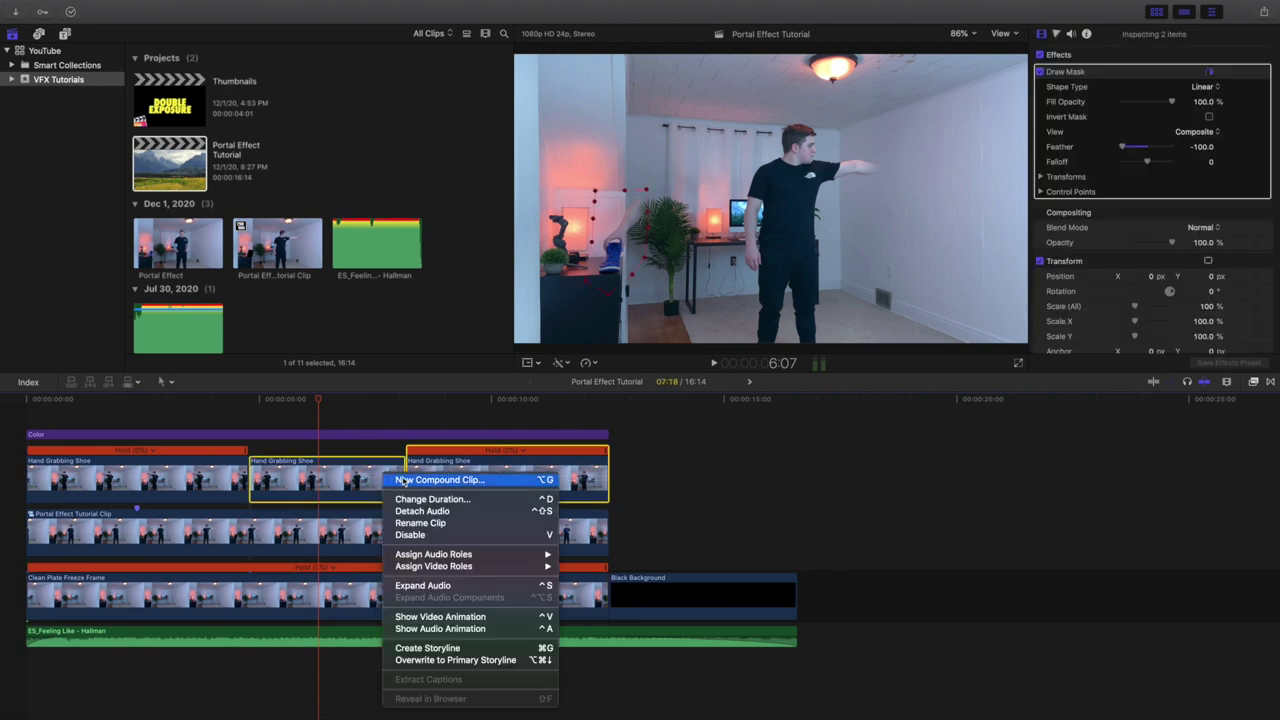
{"action": "left_click", "coordinate": [316, 425]}
{"action": "left_click", "coordinate": [317, 421]}
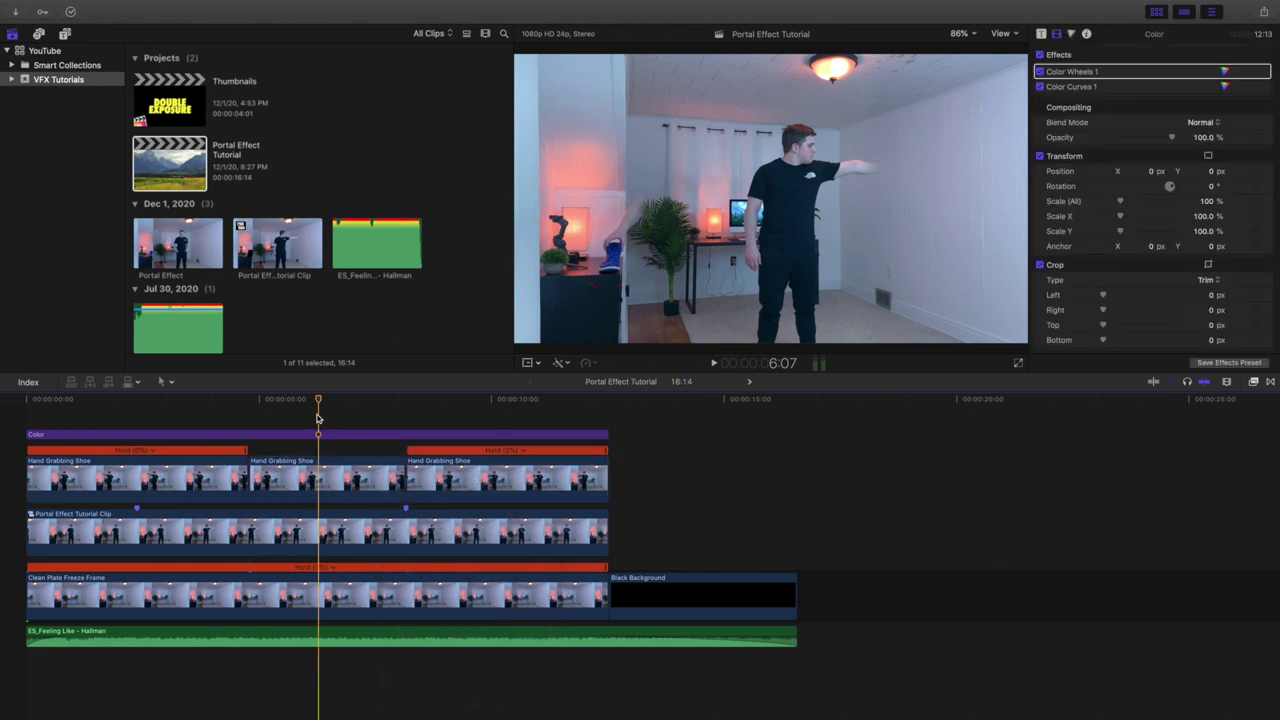